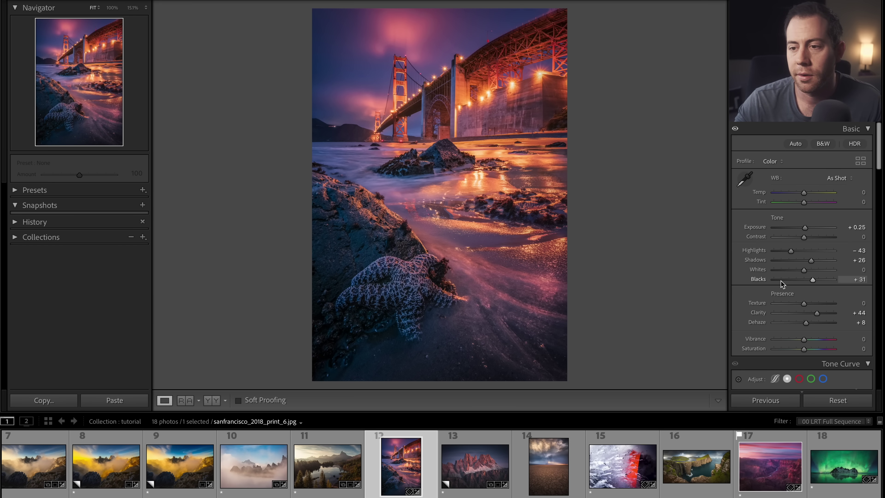
- Reset the Highlights slider and then all Tone adjustments of the bridge photo to their defaults
{"action": "double_click", "coordinate": [756, 251]}
{"action": "left_click_drag", "start_coordinate": [805, 253], "coordinate": [803, 253]}
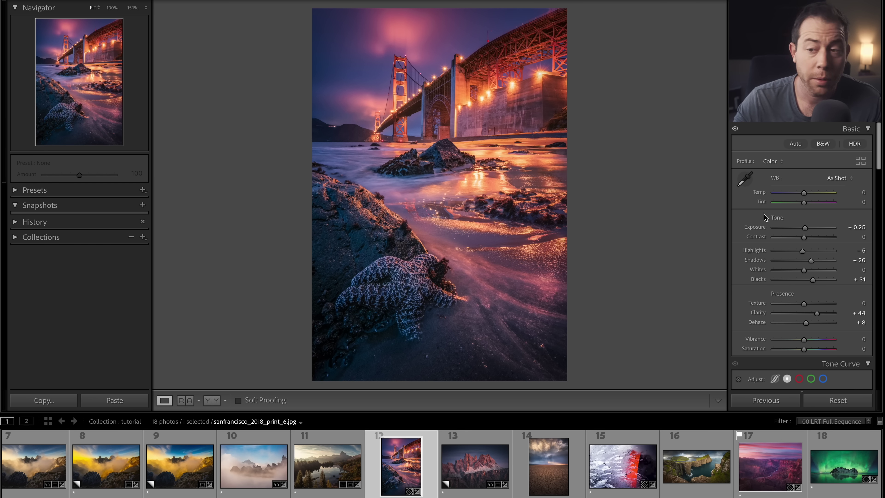
{"action": "double_click", "coordinate": [779, 218]}
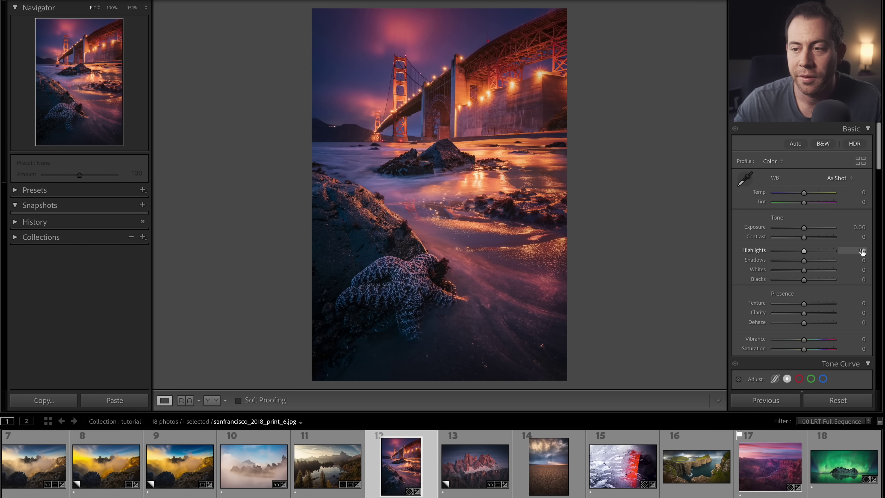
- Lower the Highlights of the bridge photo to -8 in small increments
{"action": "left_click", "coordinate": [862, 250]}
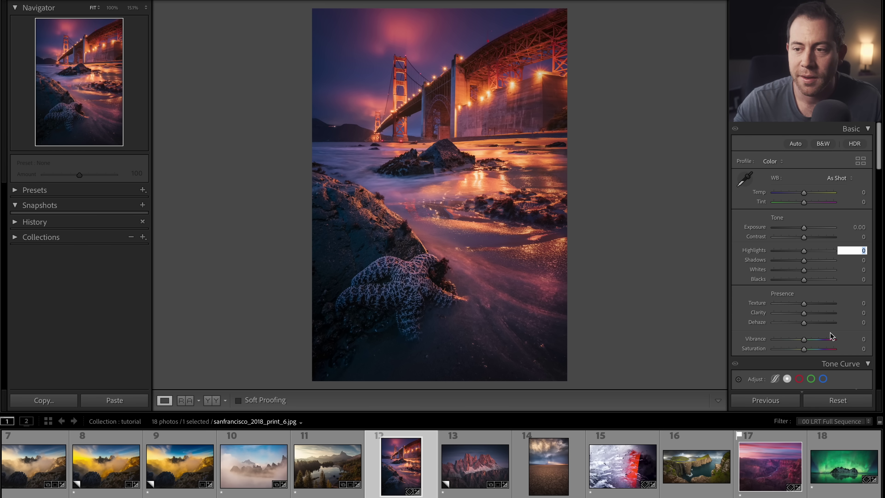
{"action": "key", "text": "Down"}
{"action": "key", "text": "Down"}
{"action": "key", "text": "Down"}
{"action": "key", "text": "Down"}
{"action": "key", "text": "Down"}
- Warm the bridge photo's white balance by stepping Temp up to +7, and fine-tune it with the slider
{"action": "left_click", "coordinate": [863, 193]}
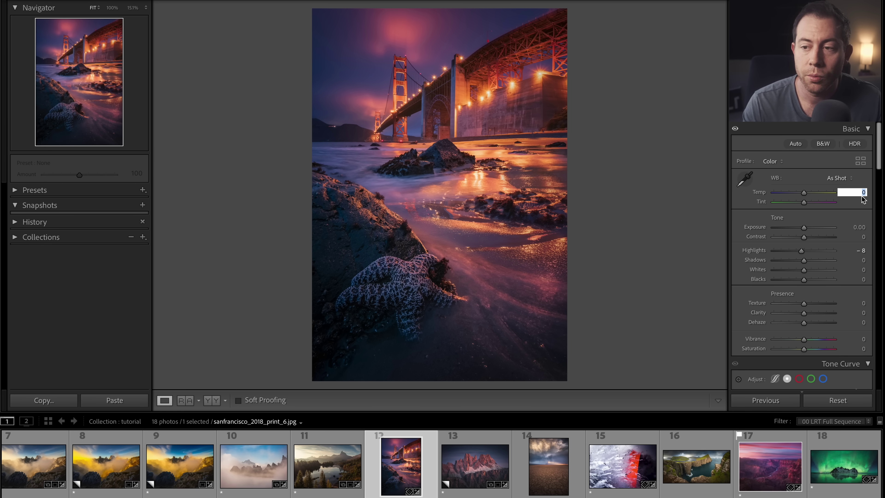
{"action": "key", "text": "Up"}
{"action": "key", "text": "Up"}
{"action": "key", "text": "Up"}
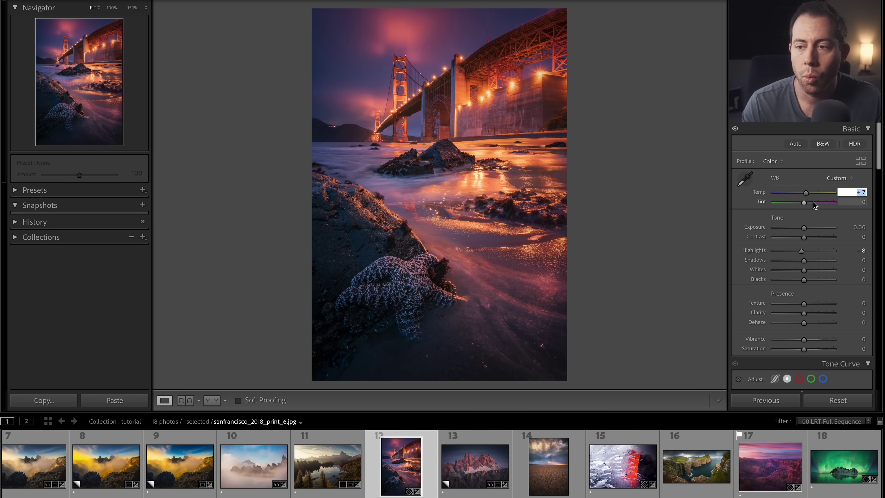
{"action": "left_click_drag", "start_coordinate": [804, 193], "coordinate": [800, 194]}
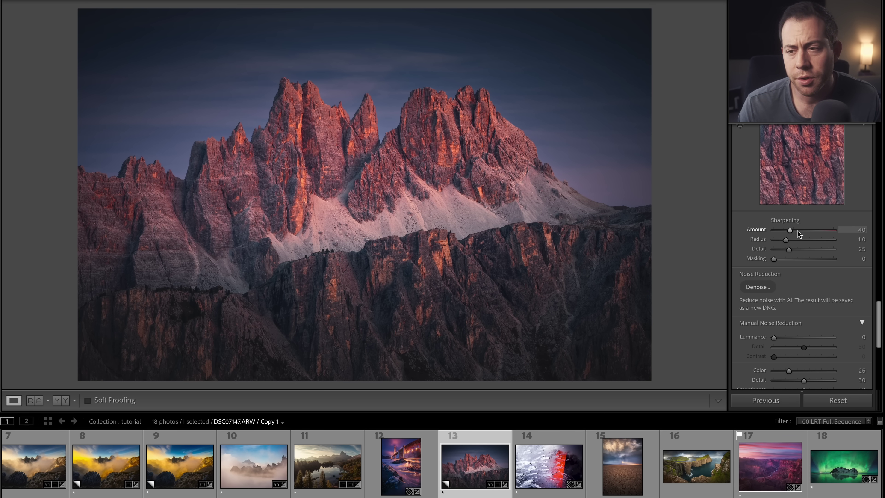
- Set the mountain photo's sharpening Amount to 72 and raise its Masking while previewing the mask in black and white
{"action": "mouse_move", "coordinate": [790, 230]}
{"action": "left_mouse_down"}
{"action": "mouse_move", "coordinate": [780, 232]}
{"action": "mouse_move", "coordinate": [803, 233]}
{"action": "left_mouse_up"}
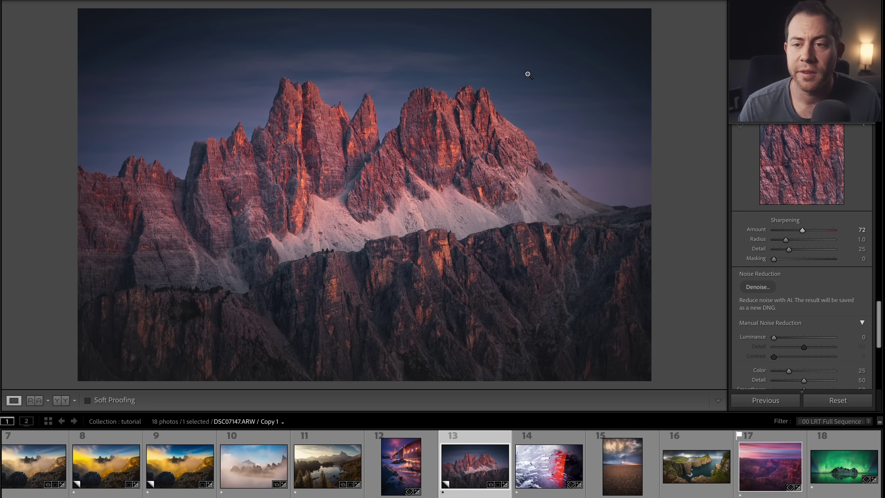
{"action": "left_click_drag", "start_coordinate": [370, 87], "coordinate": [386, 218]}
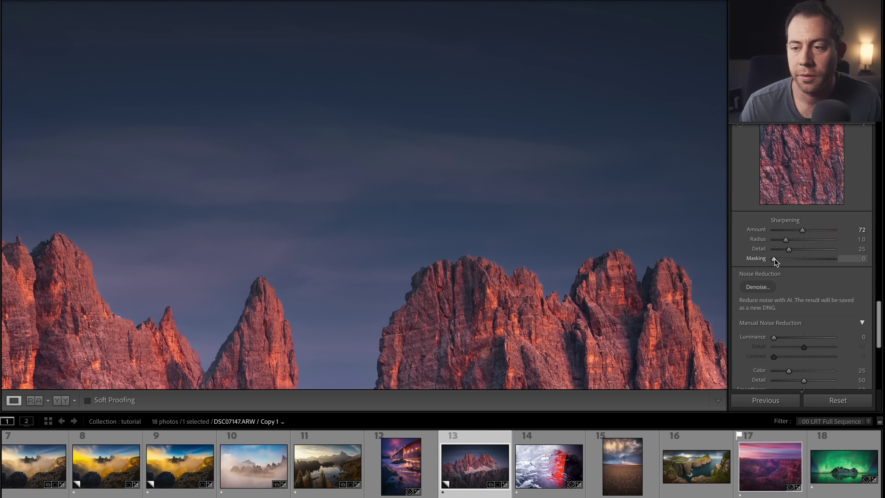
{"action": "mouse_move", "coordinate": [774, 258]}
{"action": "left_mouse_down"}
{"action": "mouse_move", "coordinate": [791, 261]}
{"action": "mouse_move", "coordinate": [773, 262]}
{"action": "left_mouse_up"}
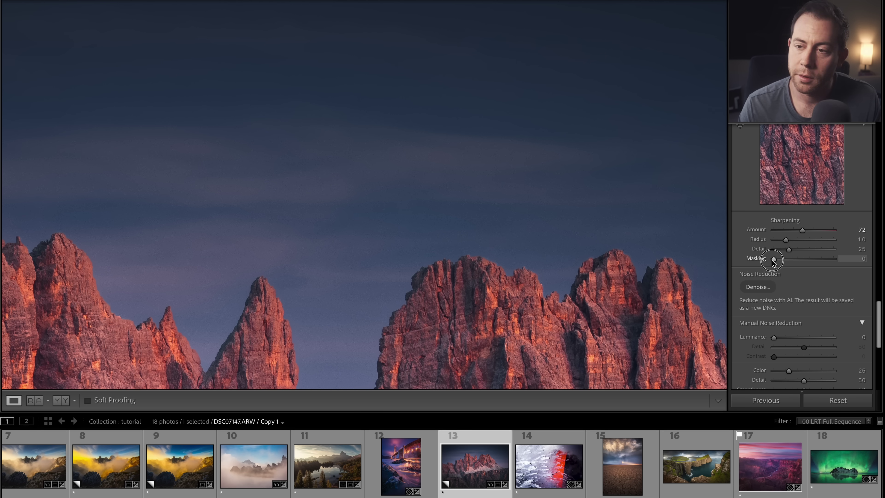
{"action": "key", "text": "alt"}
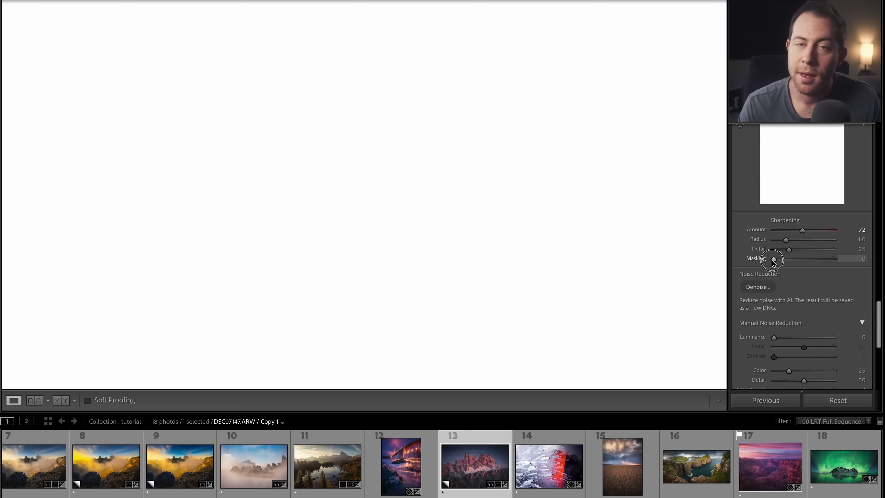
{"action": "left_click_drag", "start_coordinate": [773, 262], "coordinate": [795, 259]}
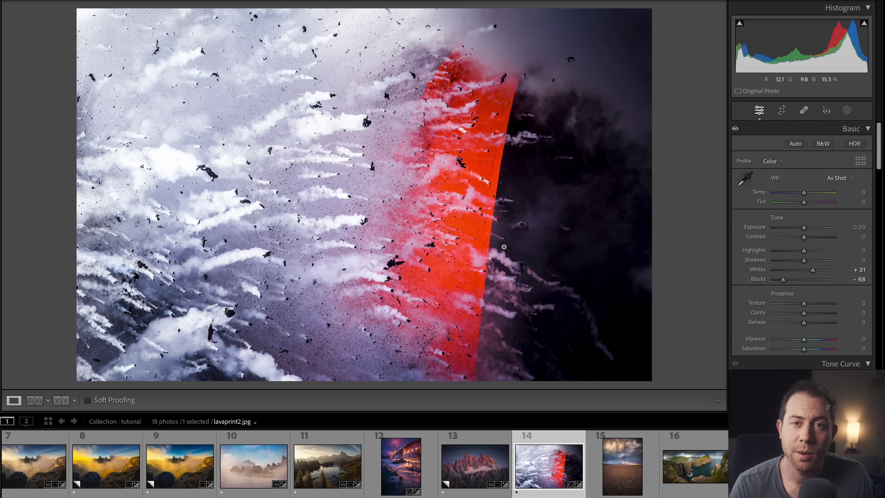
- Show the clipping warnings on the lava photo and set Whites to -16 and Blacks to -47
{"action": "key", "text": "j"}
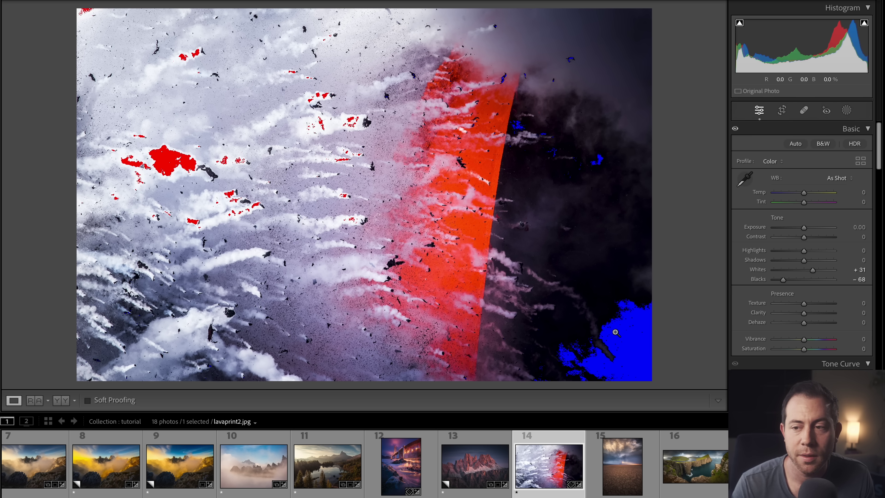
{"action": "mouse_move", "coordinate": [783, 280]}
{"action": "left_mouse_down"}
{"action": "mouse_move", "coordinate": [814, 273]}
{"action": "mouse_move", "coordinate": [800, 274]}
{"action": "left_mouse_up"}
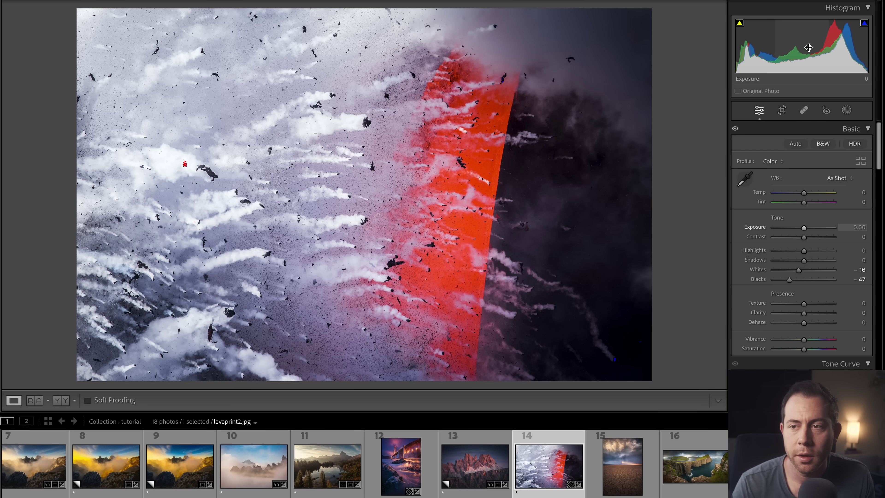
- Lower the Exposure to -0.40, reduce the Whites and raise the Blacks directly in the histogram
{"action": "left_click_drag", "start_coordinate": [804, 49], "coordinate": [793, 62]}
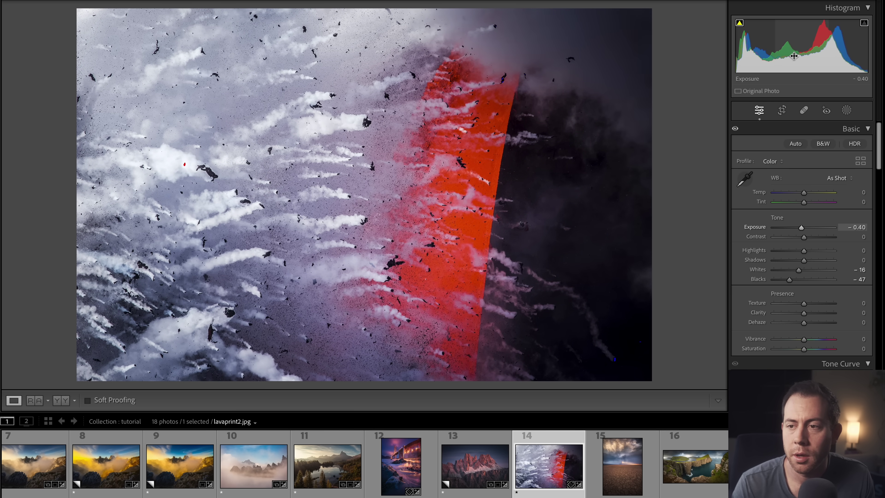
{"action": "left_click_drag", "start_coordinate": [856, 56], "coordinate": [847, 56]}
{"action": "left_click_drag", "start_coordinate": [743, 62], "coordinate": [759, 57]}
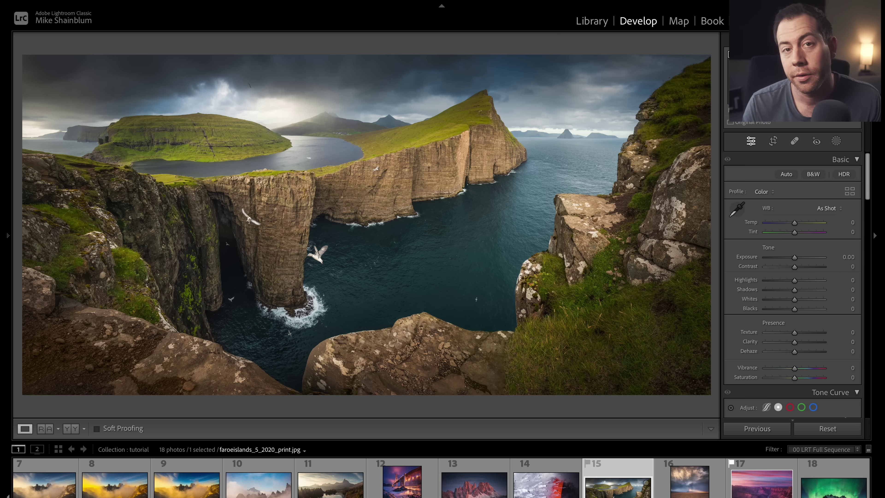
- Cycle the Lights Out view to dim the interface around the coastal cliffs photo
{"action": "key", "text": "l"}
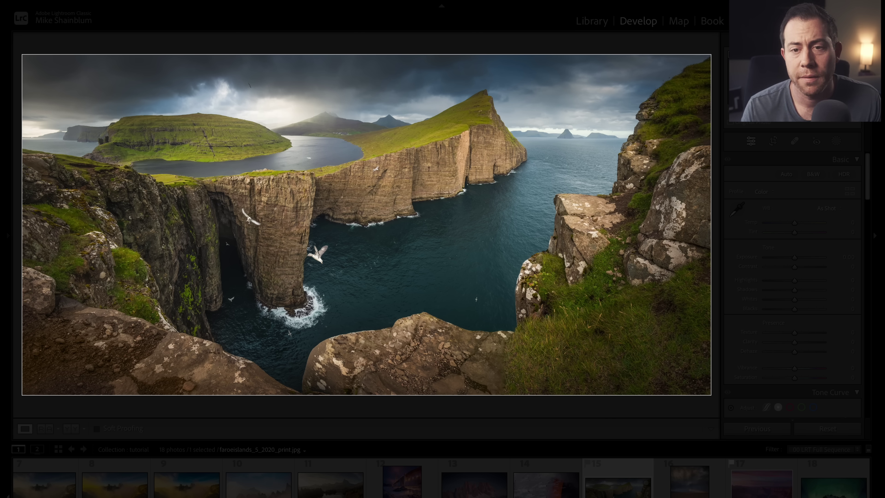
{"action": "key", "text": "l"}
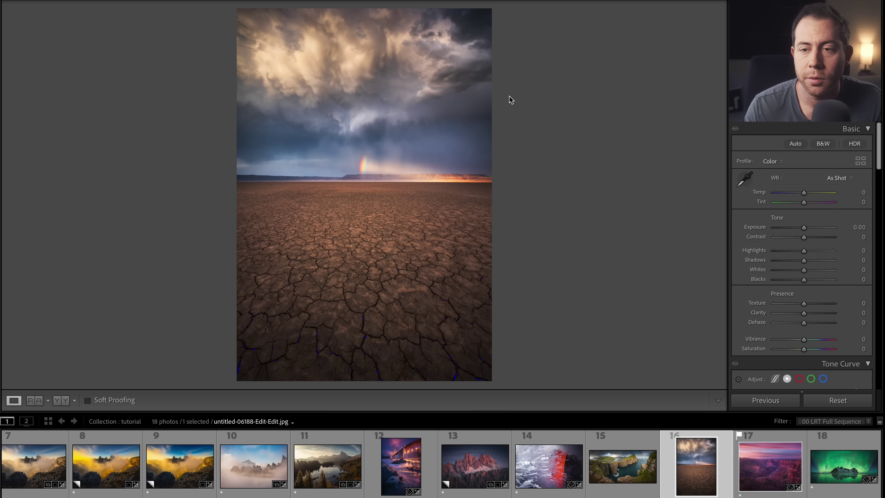
- Change the background color around the cracked desert photo to White and then to Black
{"action": "right_click", "coordinate": [578, 201]}
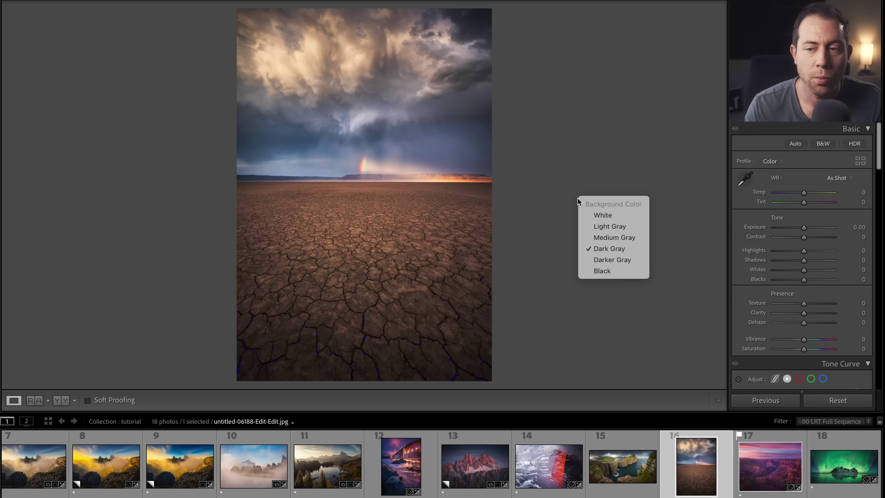
{"action": "left_click", "coordinate": [622, 216]}
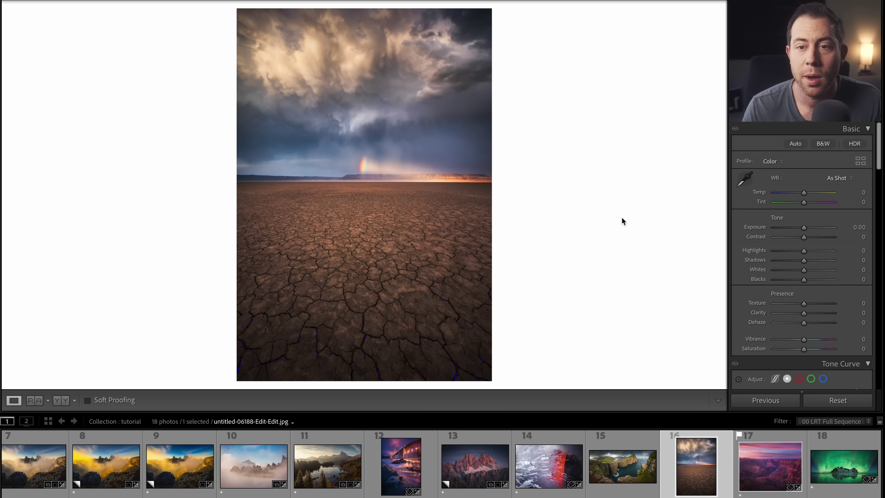
{"action": "right_click", "coordinate": [625, 183]}
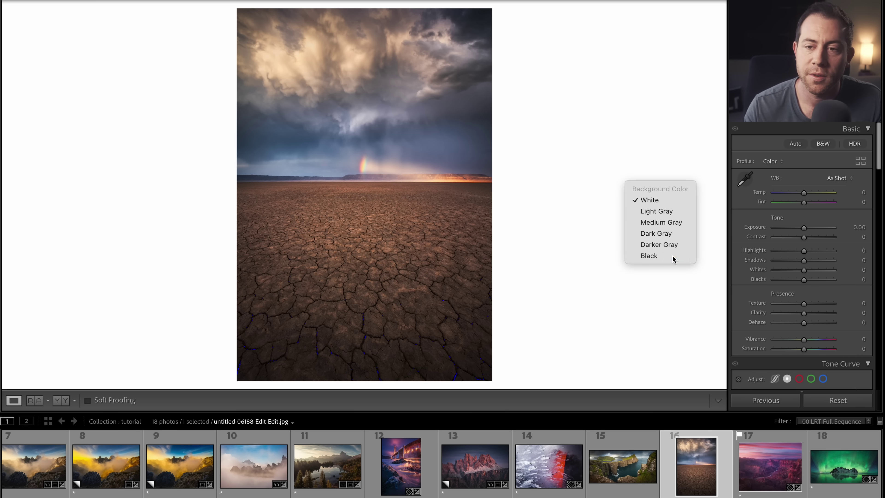
{"action": "left_click", "coordinate": [649, 255]}
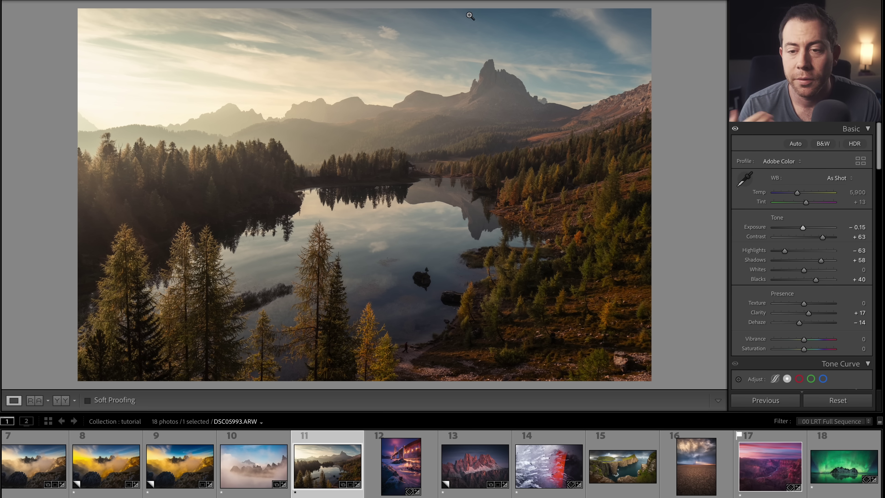
- Compare the mountain lake photo's unedited Before view with its edited version
{"action": "key", "text": "backslash"}
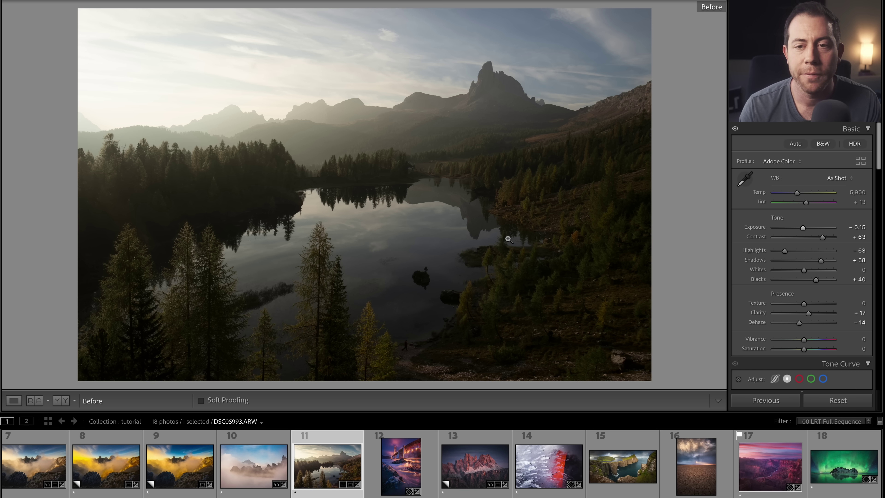
{"action": "key", "text": "backslash"}
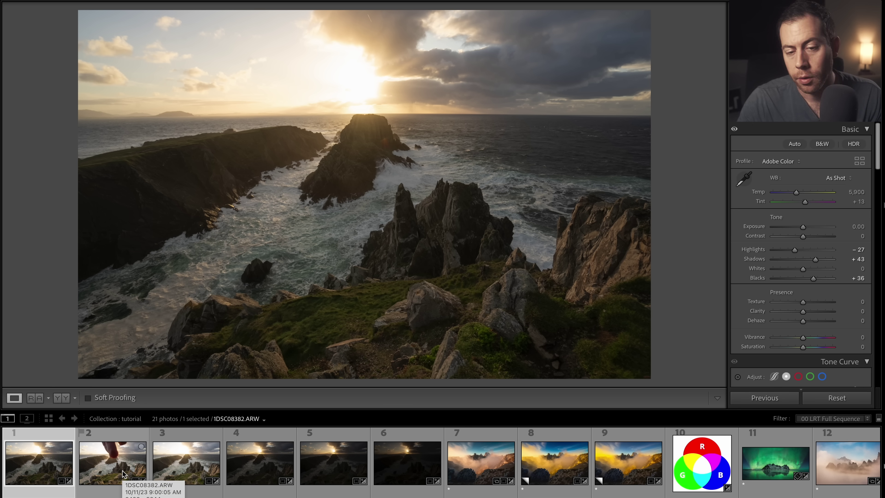
- Browse the bracketed coastal sunset photos to compare their different exposures
{"action": "left_click", "coordinate": [105, 475]}
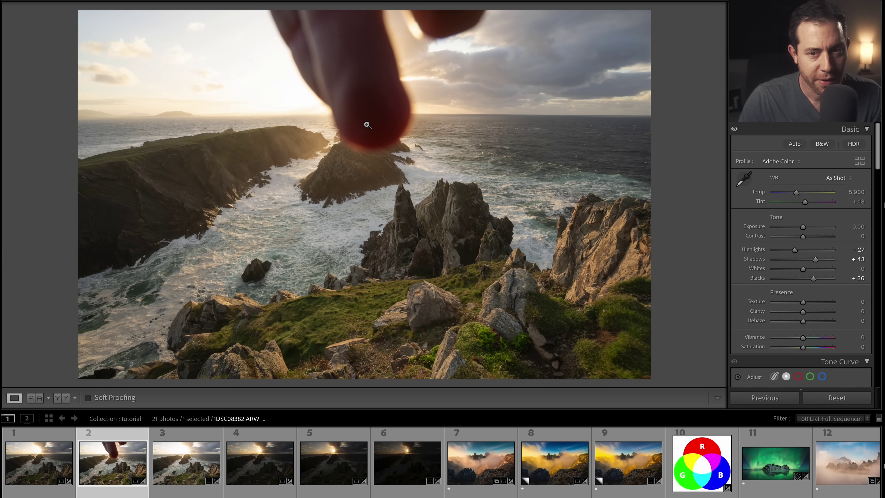
{"action": "left_click", "coordinate": [195, 473]}
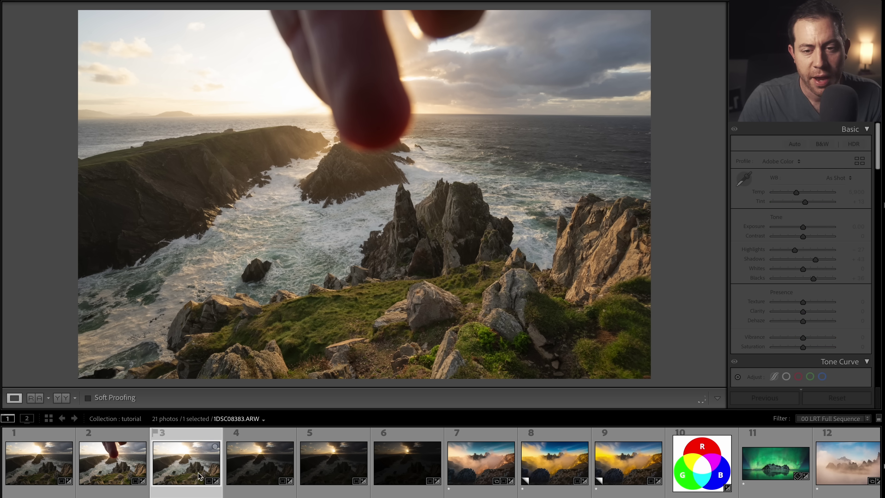
{"action": "left_click", "coordinate": [255, 470]}
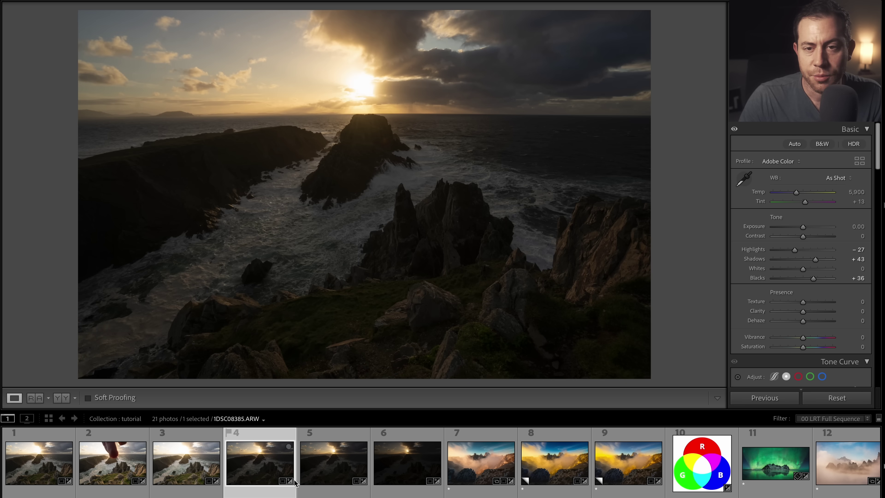
{"action": "left_click", "coordinate": [332, 466]}
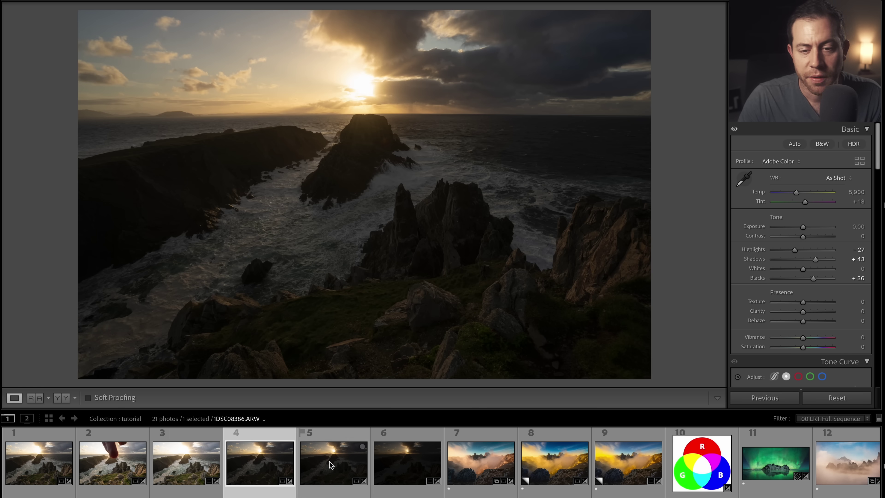
{"action": "left_click", "coordinate": [106, 470]}
- Select all six coastal sunset photos with the first one active and match their total exposures
{"action": "left_click", "coordinate": [38, 471]}
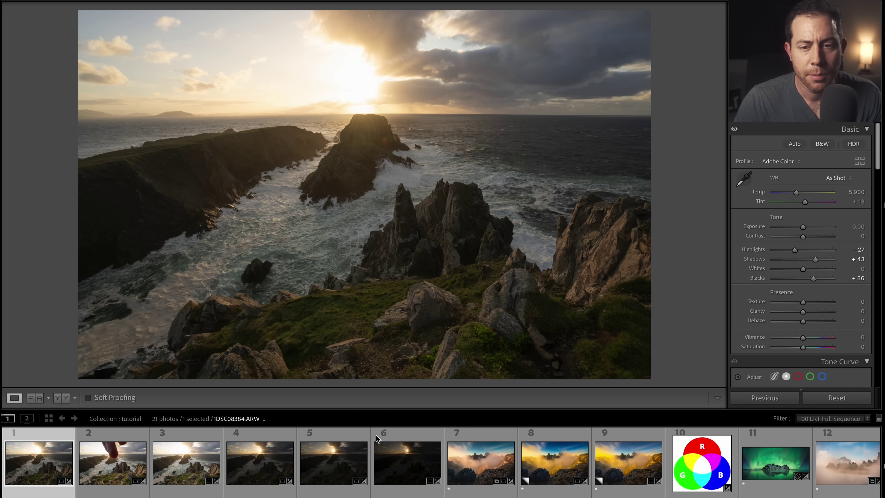
{"action": "left_click", "coordinate": [387, 476], "text": "shift"}
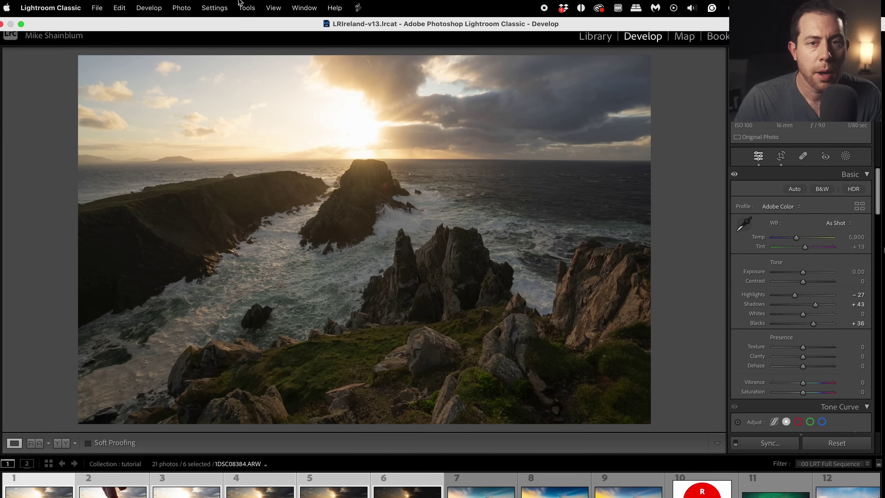
{"action": "left_click", "coordinate": [208, 11]}
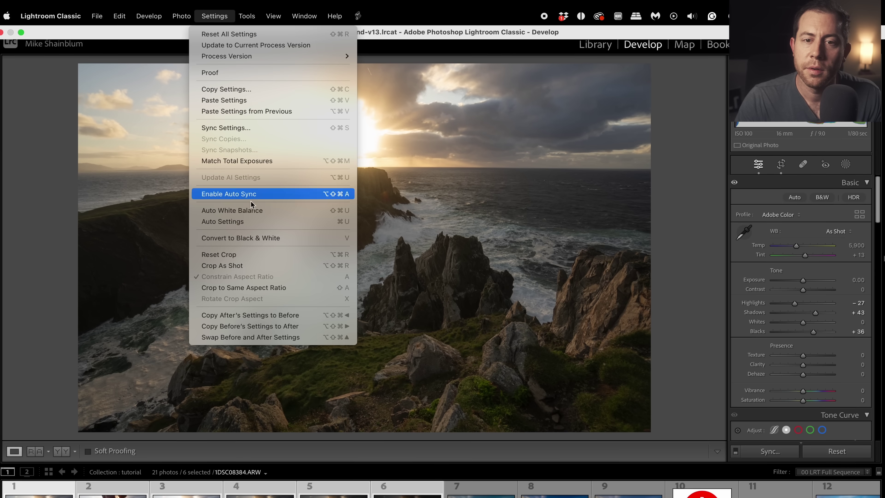
{"action": "left_click", "coordinate": [260, 157]}
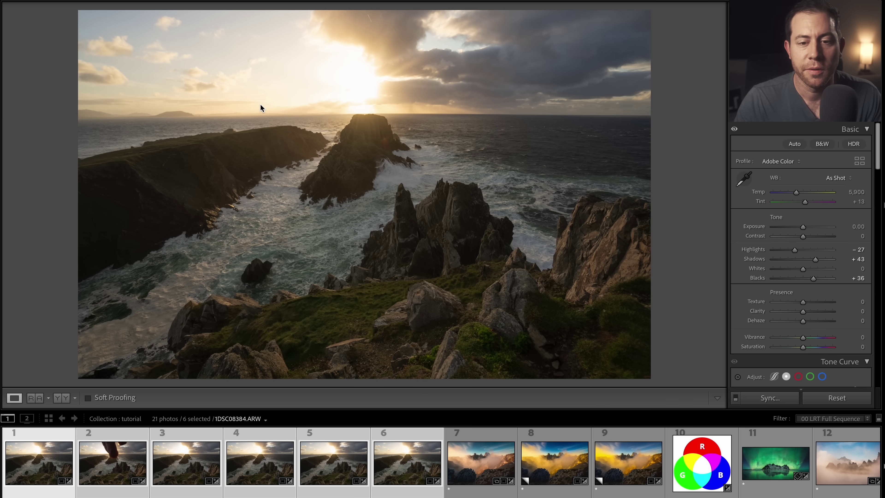
- Check the exposure of the second through sixth coastal sunset photos one by one
{"action": "left_click", "coordinate": [98, 477]}
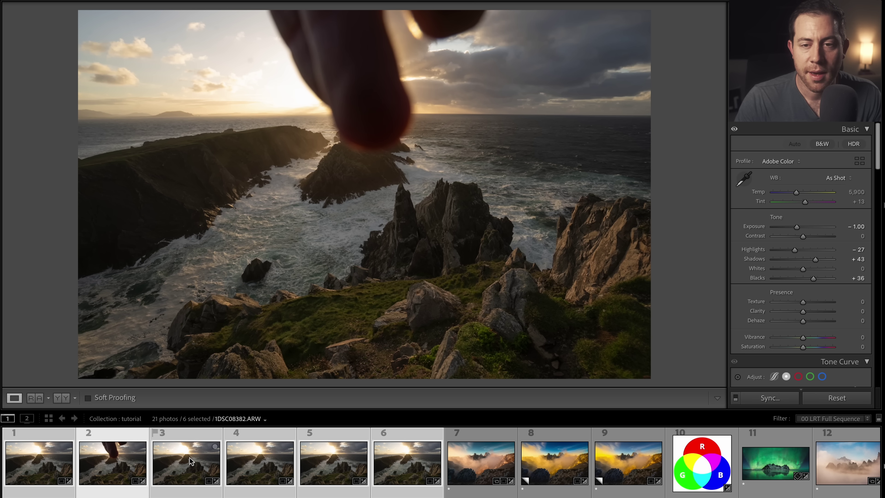
{"action": "left_click", "coordinate": [190, 458]}
{"action": "left_click", "coordinate": [244, 461]}
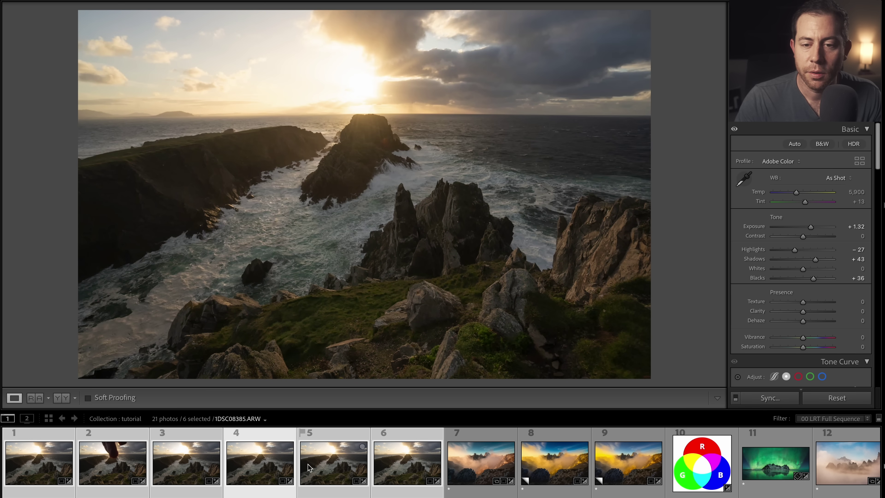
{"action": "left_click", "coordinate": [311, 464]}
{"action": "left_click", "coordinate": [388, 460]}
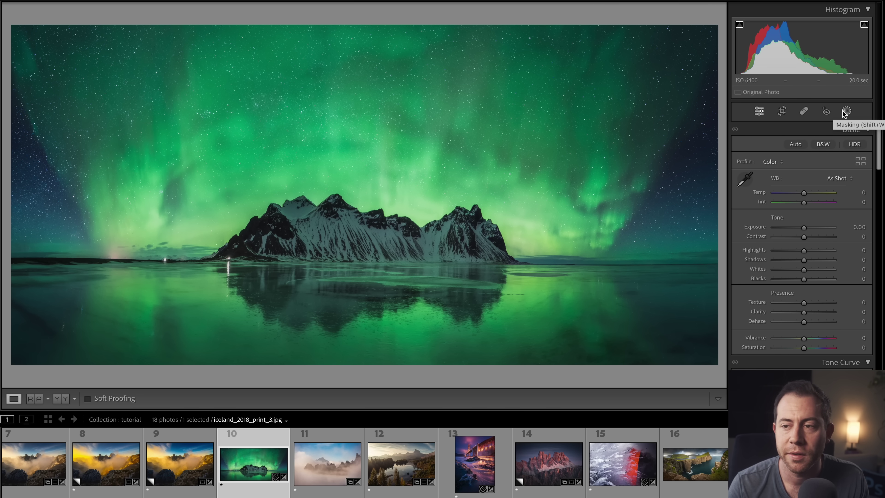
- Paint a brush mask across the snowy mountain range in the aurora photo, with feather and flow at 100 and Auto Mask off
{"action": "left_click", "coordinate": [848, 115]}
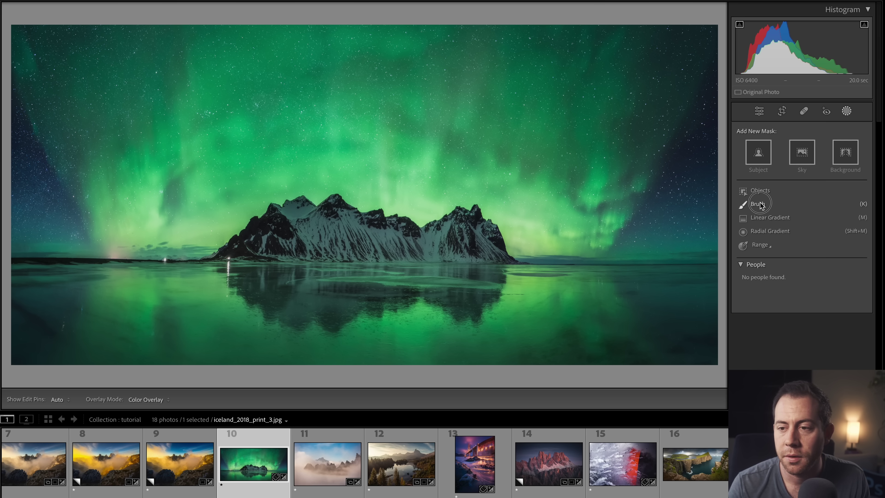
{"action": "left_click", "coordinate": [758, 204]}
{"action": "key", "text": "bracketright"}
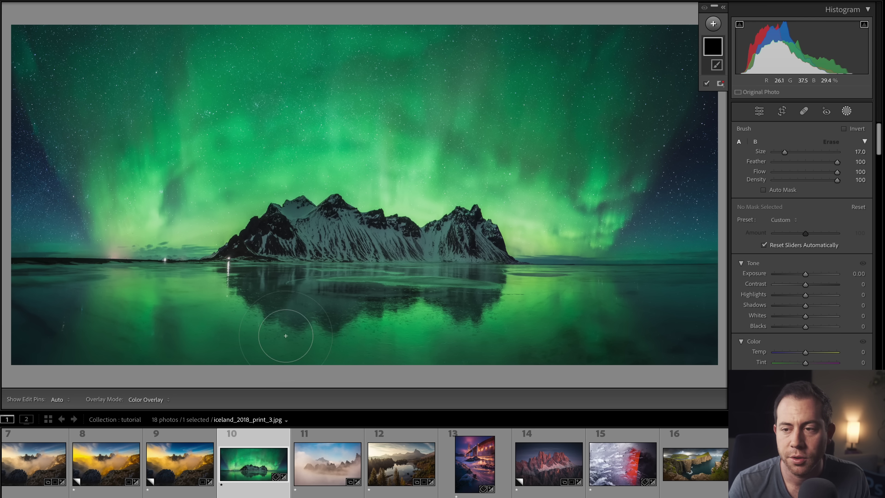
{"action": "mouse_move", "coordinate": [265, 233]}
{"action": "left_mouse_down"}
{"action": "mouse_move", "coordinate": [249, 213]}
{"action": "mouse_move", "coordinate": [340, 188]}
{"action": "mouse_move", "coordinate": [499, 216]}
{"action": "mouse_move", "coordinate": [519, 241]}
{"action": "left_mouse_up"}
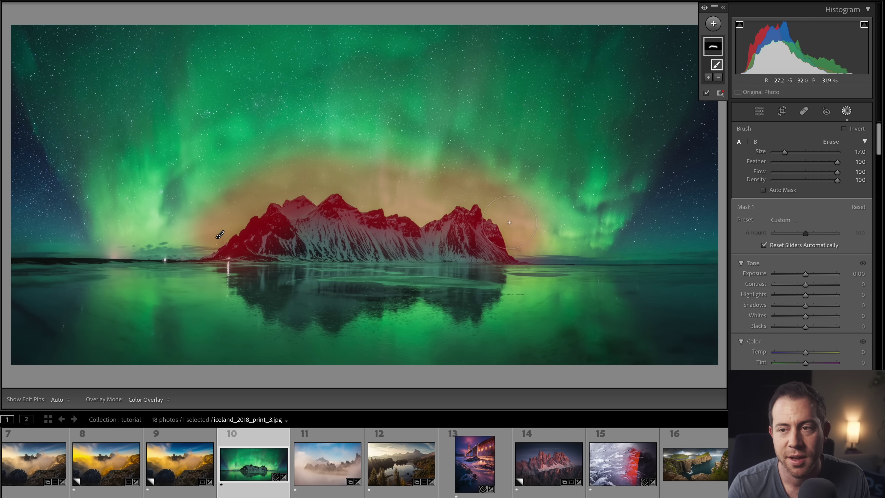
- Delete the brush mask that spills into the sky and leave masking
{"action": "right_click", "coordinate": [713, 52]}
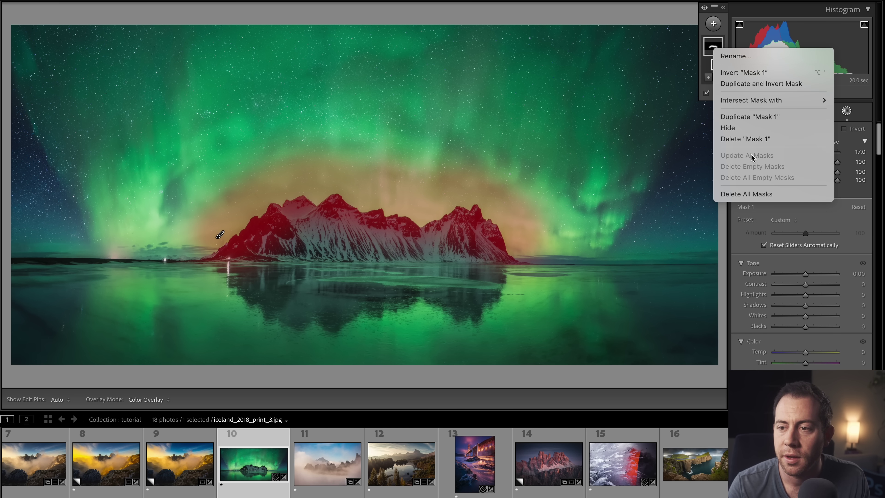
{"action": "left_click", "coordinate": [751, 138]}
{"action": "left_click", "coordinate": [847, 110]}
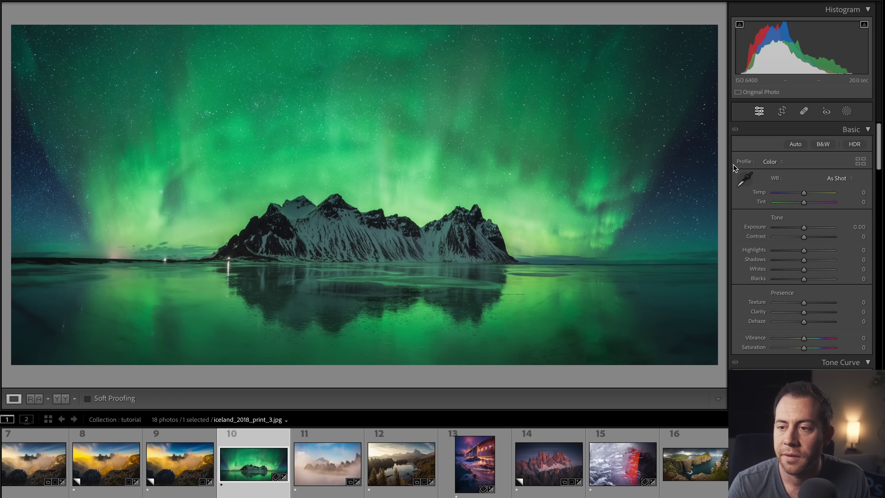
- Paint a new brush mask across the mountain range with Auto Mask on and set its exposure to 0.25
{"action": "left_click", "coordinate": [847, 111]}
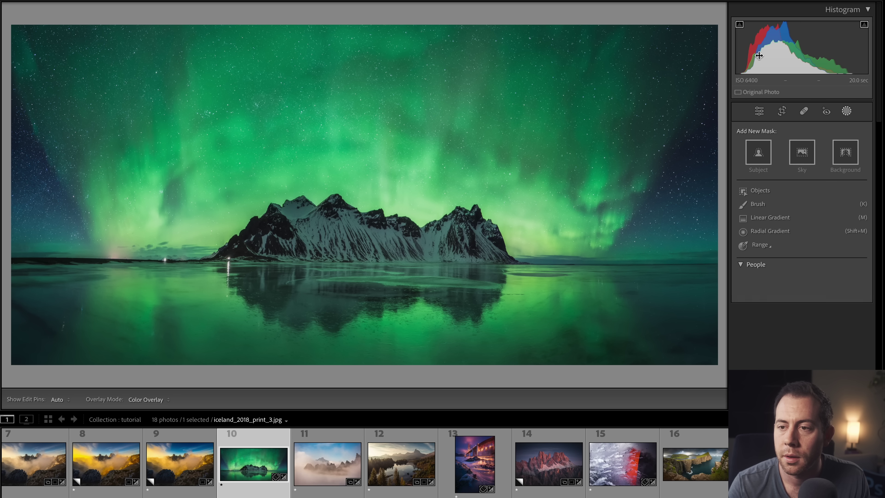
{"action": "left_click", "coordinate": [766, 206]}
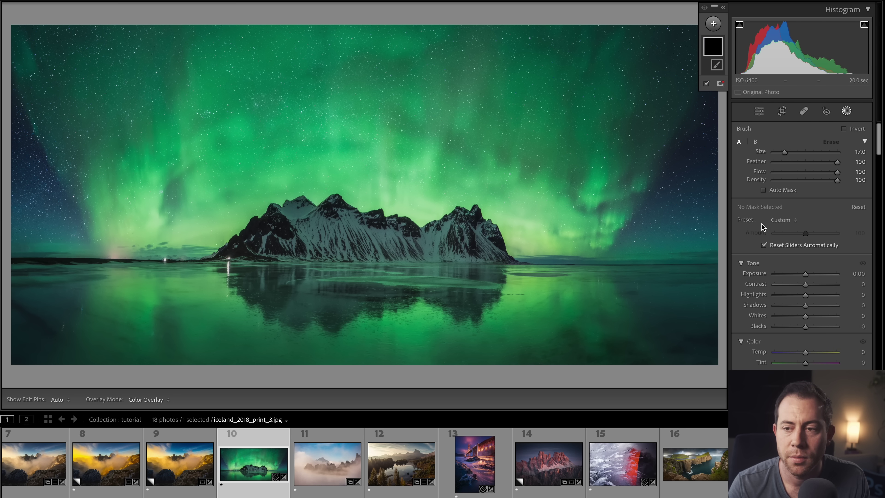
{"action": "left_click", "coordinate": [764, 190]}
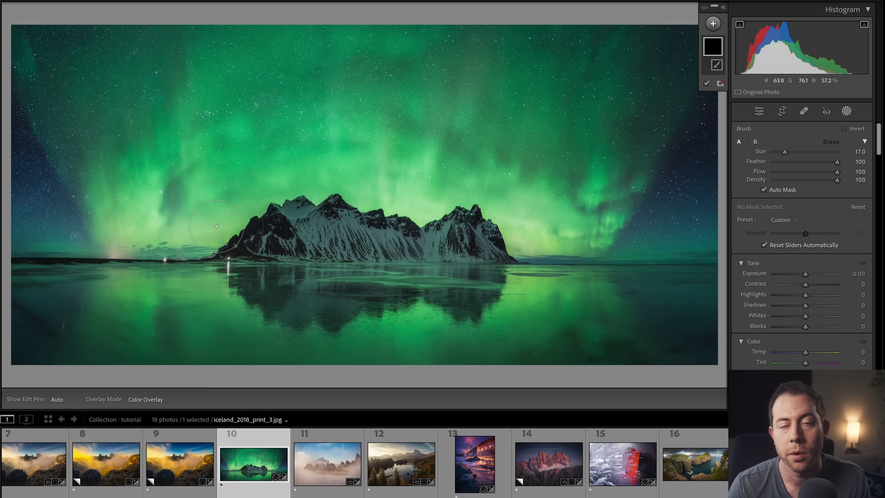
{"action": "mouse_move", "coordinate": [207, 230]}
{"action": "left_mouse_down"}
{"action": "mouse_move", "coordinate": [278, 195]}
{"action": "mouse_move", "coordinate": [449, 195]}
{"action": "mouse_move", "coordinate": [488, 185]}
{"action": "mouse_move", "coordinate": [512, 205]}
{"action": "mouse_move", "coordinate": [523, 238]}
{"action": "left_mouse_up"}
{"action": "mouse_move", "coordinate": [805, 274]}
{"action": "left_mouse_down"}
{"action": "mouse_move", "coordinate": [796, 275]}
{"action": "mouse_move", "coordinate": [809, 278]}
{"action": "left_mouse_up"}
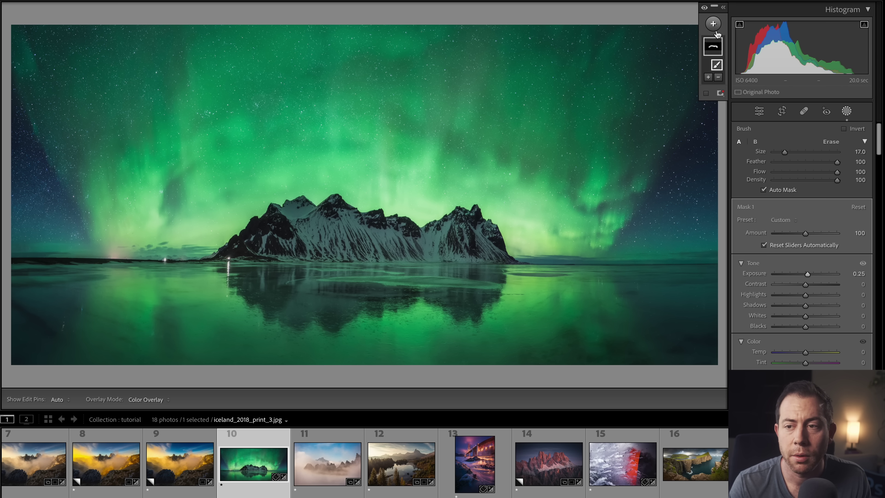
- Add a second Auto Mask brush mask confined to the mountains and raise its exposure slightly
{"action": "left_click", "coordinate": [714, 24]}
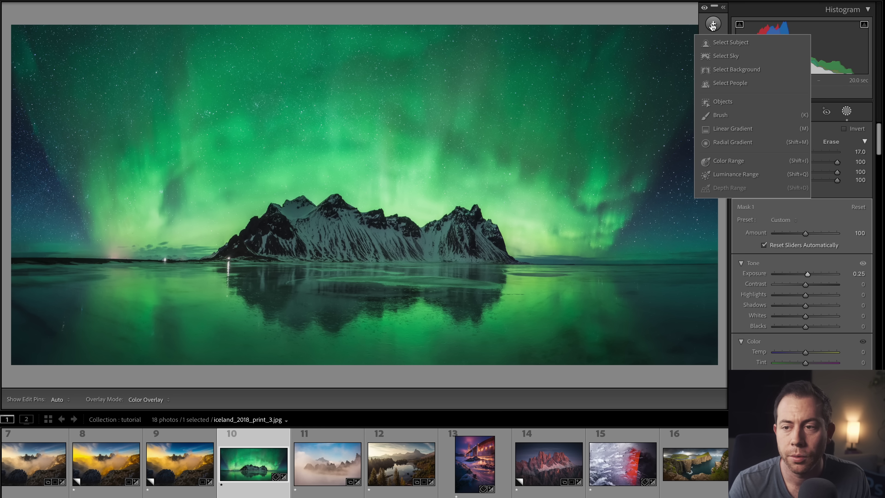
{"action": "left_click", "coordinate": [720, 115]}
{"action": "mouse_move", "coordinate": [267, 248]}
{"action": "left_mouse_down"}
{"action": "mouse_move", "coordinate": [288, 233]}
{"action": "mouse_move", "coordinate": [244, 250]}
{"action": "mouse_move", "coordinate": [279, 225]}
{"action": "mouse_move", "coordinate": [352, 235]}
{"action": "mouse_move", "coordinate": [346, 218]}
{"action": "mouse_move", "coordinate": [390, 242]}
{"action": "mouse_move", "coordinate": [453, 234]}
{"action": "mouse_move", "coordinate": [495, 244]}
{"action": "left_mouse_up"}
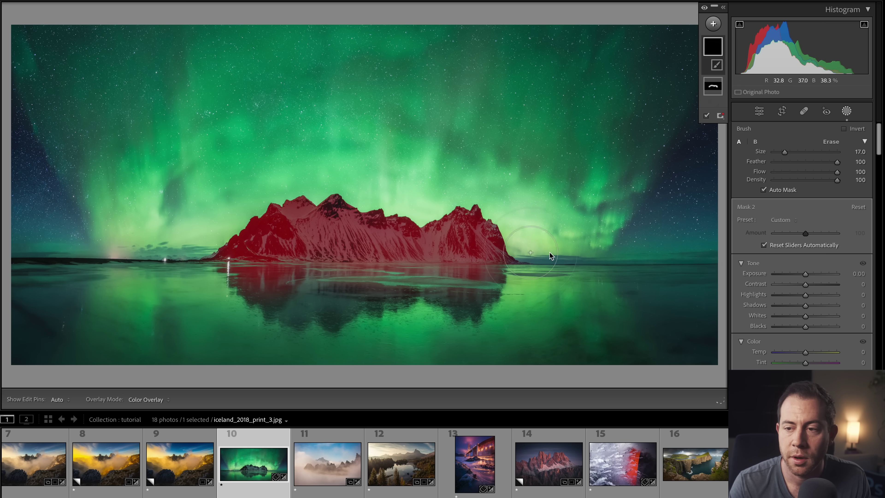
{"action": "left_click_drag", "start_coordinate": [806, 274], "coordinate": [810, 274]}
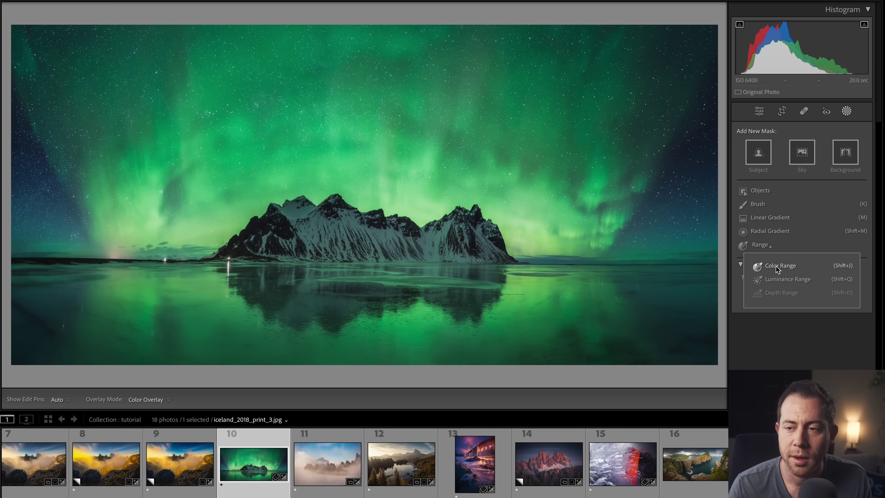
- Create a Color Range mask sampled from the mountain snow and set its exposure to 0.44 and Temp to 11
{"action": "left_click", "coordinate": [777, 267]}
{"action": "left_click", "coordinate": [352, 222]}
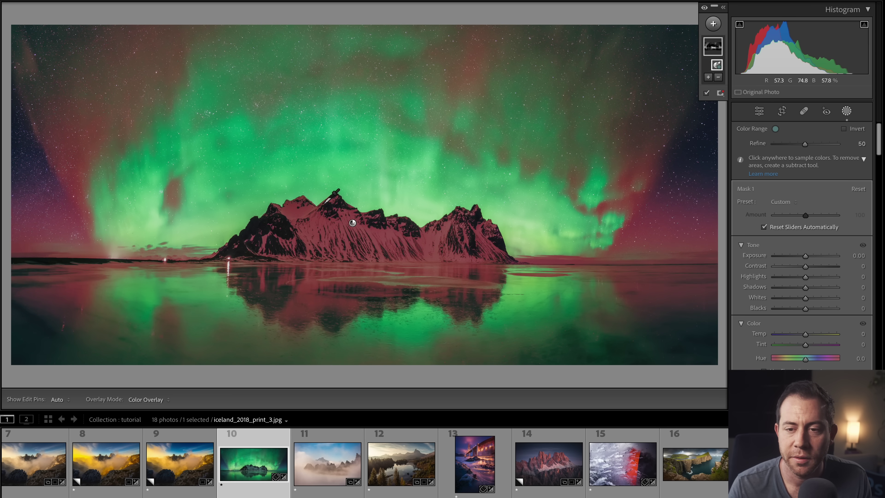
{"action": "left_click_drag", "start_coordinate": [806, 259], "coordinate": [809, 258]}
{"action": "left_click_drag", "start_coordinate": [805, 334], "coordinate": [811, 336]}
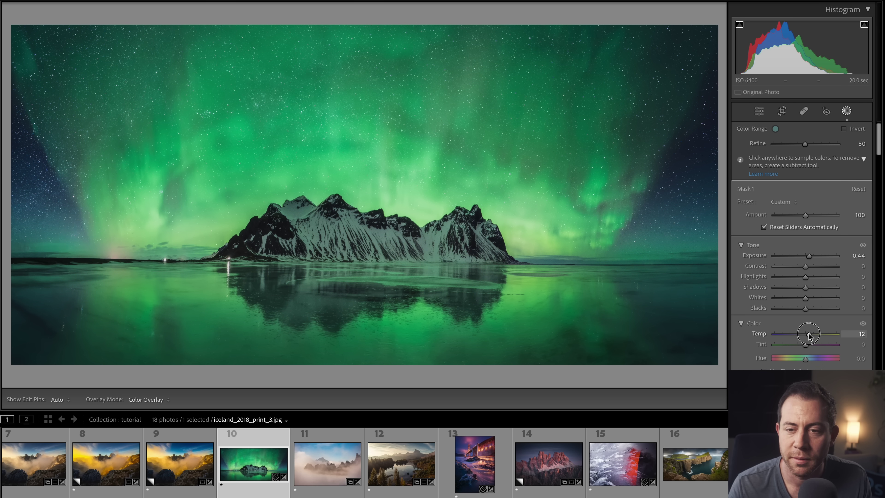
- Intersect the Color Range mask with a wide radial gradient drawn around the mountain range and view the mask overlay
{"action": "mouse_move", "coordinate": [708, 48]}
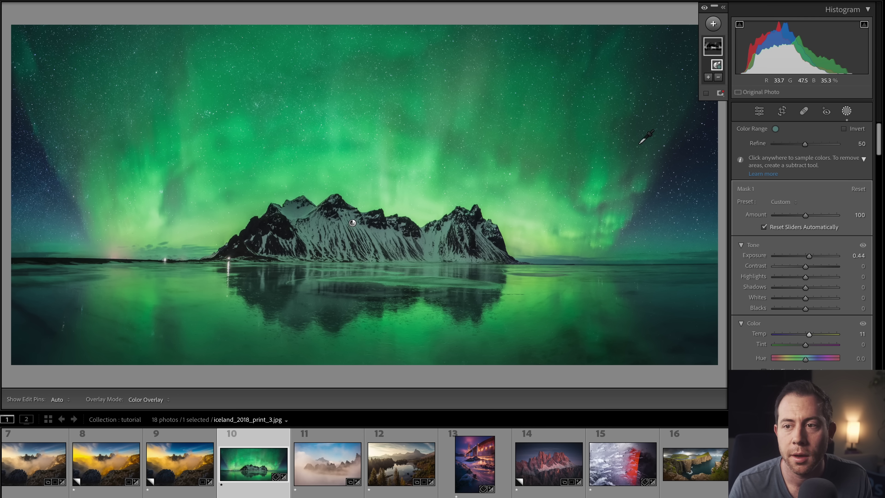
{"action": "mouse_move", "coordinate": [716, 48]}
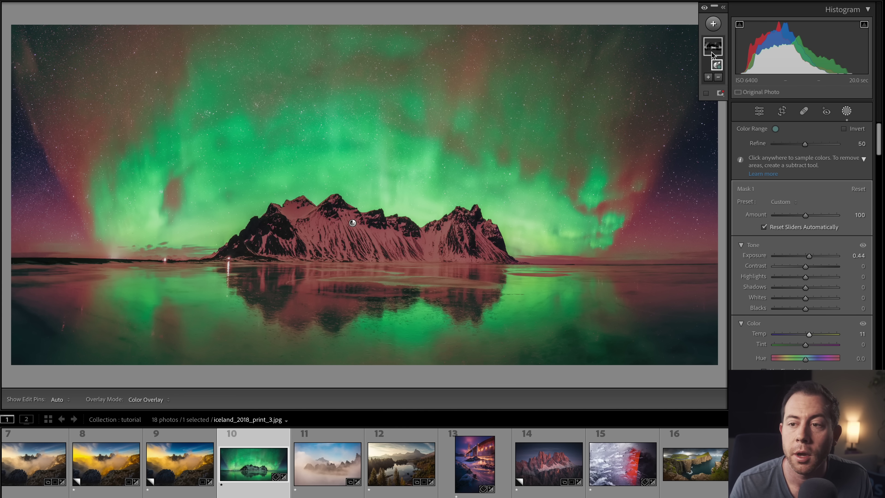
{"action": "right_click", "coordinate": [715, 51]}
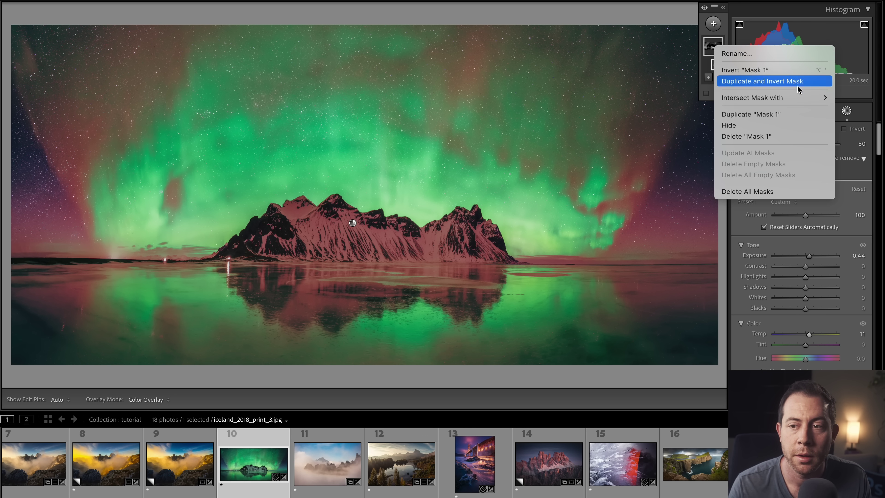
{"action": "mouse_move", "coordinate": [784, 100]}
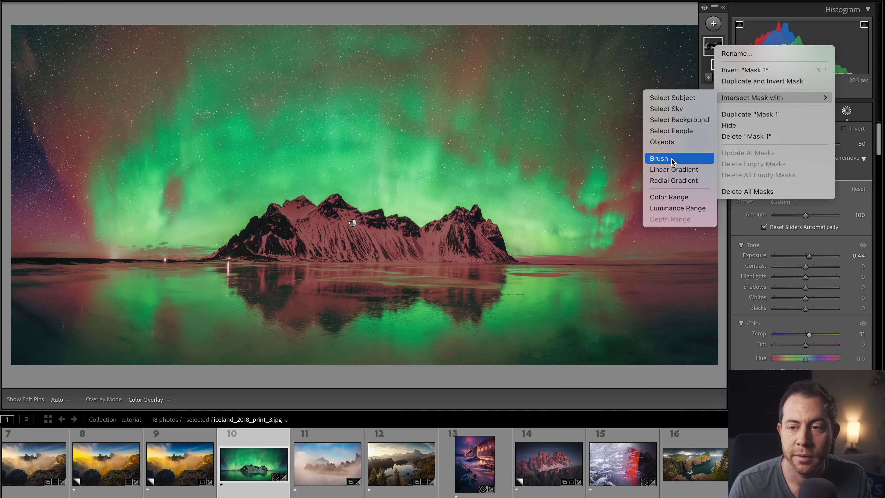
{"action": "left_click", "coordinate": [678, 181]}
{"action": "left_click_drag", "start_coordinate": [375, 247], "coordinate": [546, 176]}
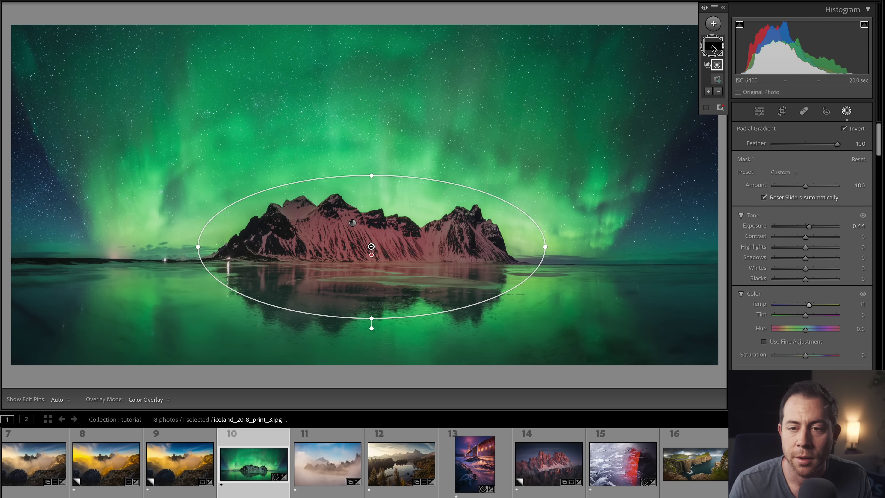
{"action": "left_click", "coordinate": [715, 51]}
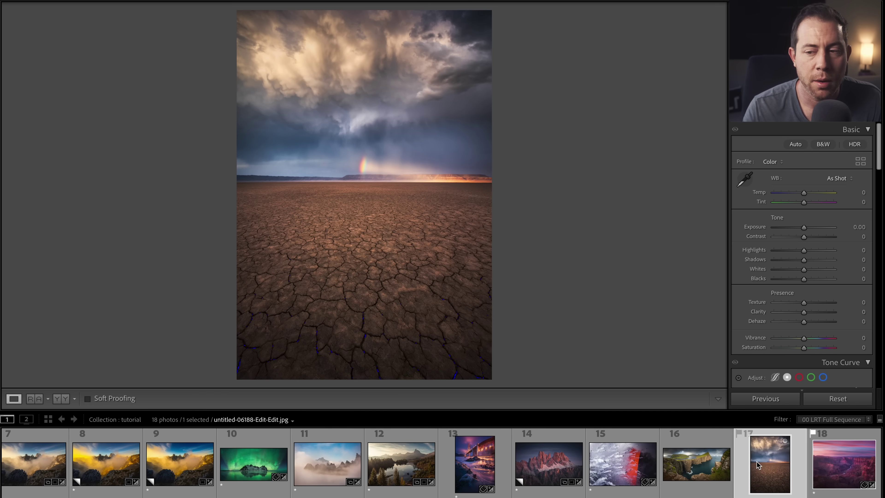
- Create two virtual copies of the cracked desert photo with the rainbow
{"action": "right_click", "coordinate": [759, 465]}
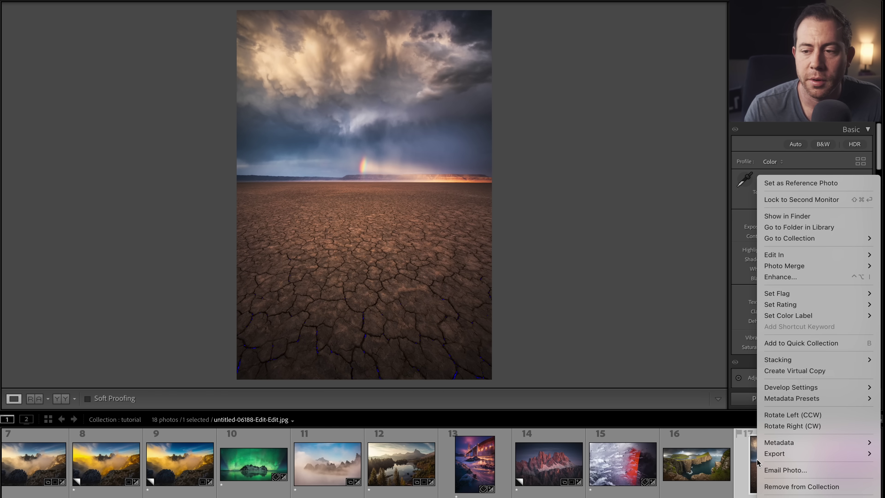
{"action": "left_click", "coordinate": [796, 371]}
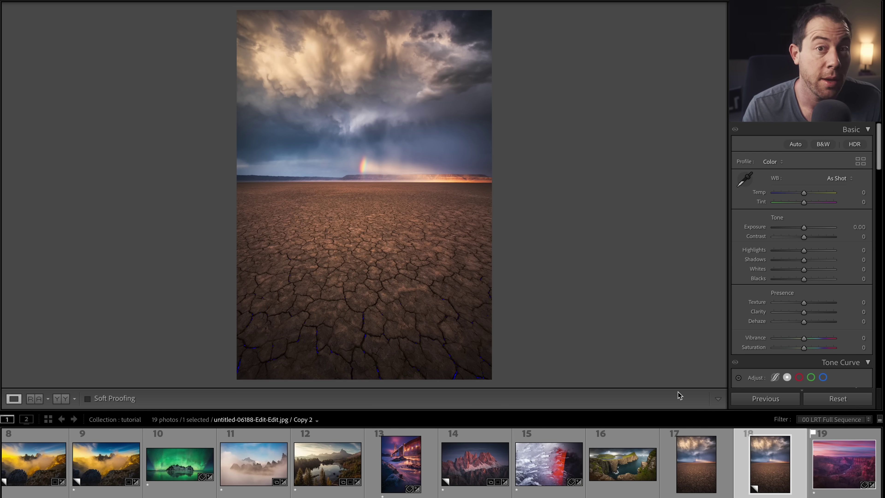
{"action": "right_click", "coordinate": [770, 455]}
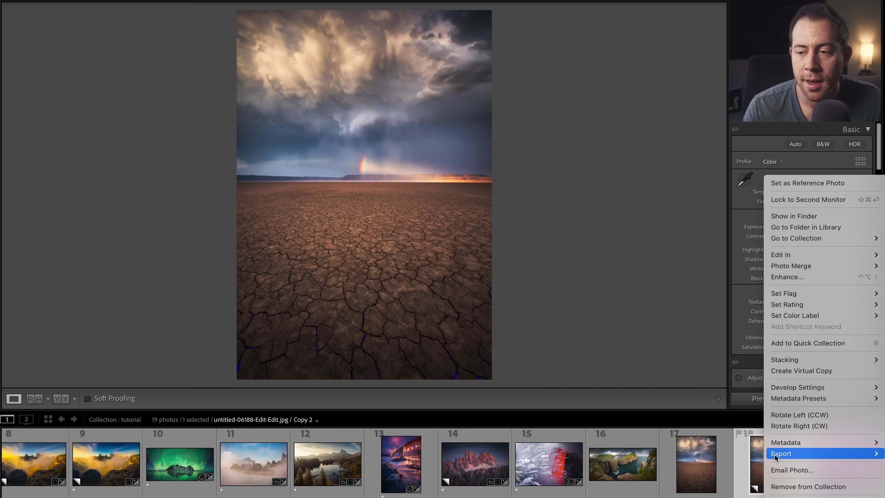
{"action": "mouse_move", "coordinate": [800, 397]}
{"action": "left_click", "coordinate": [801, 370]}
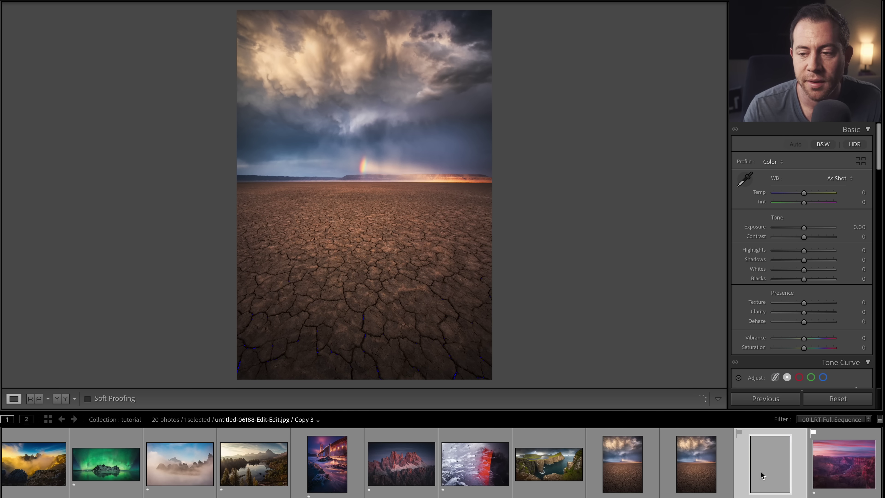
- Crop the first virtual copy of the desert photo to a squarer frame around the horizon
{"action": "left_click", "coordinate": [690, 476]}
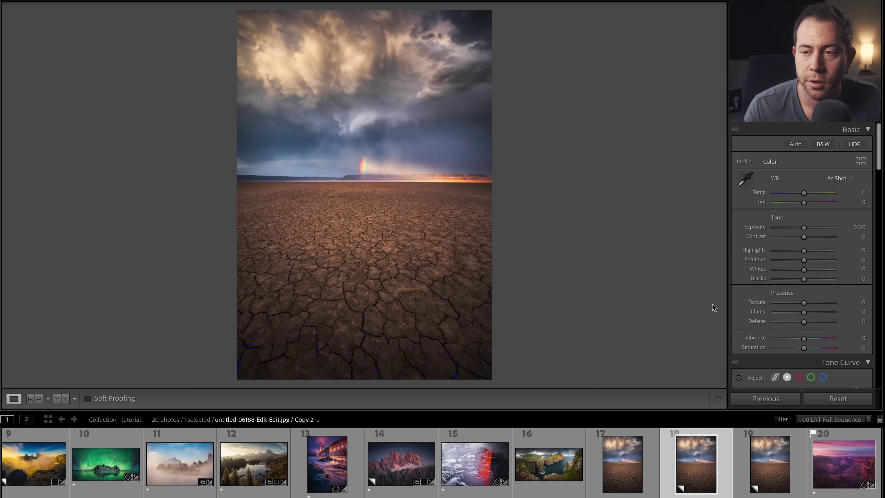
{"action": "key", "text": "r"}
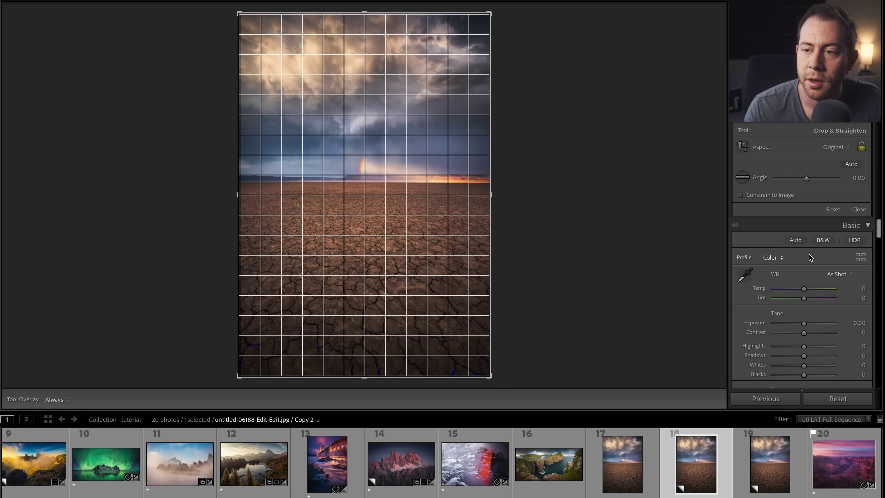
{"action": "left_click", "coordinate": [836, 145]}
{"action": "key", "text": "Return"}
{"action": "left_click_drag", "start_coordinate": [430, 152], "coordinate": [429, 192]}
{"action": "key", "text": "Return"}
- On the second virtual copy of the desert photo, set Exposure to -0.30, Contrast to +38 and Whites to +29
{"action": "left_click", "coordinate": [765, 465]}
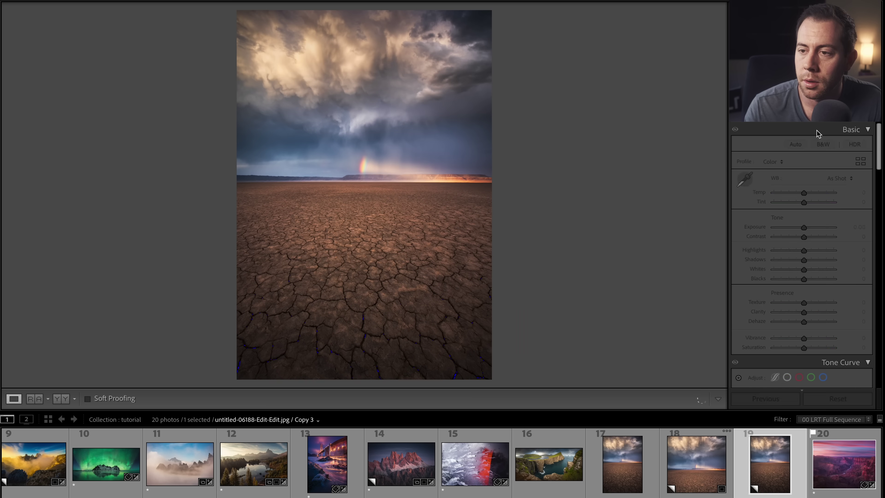
{"action": "left_click_drag", "start_coordinate": [805, 227], "coordinate": [815, 237]}
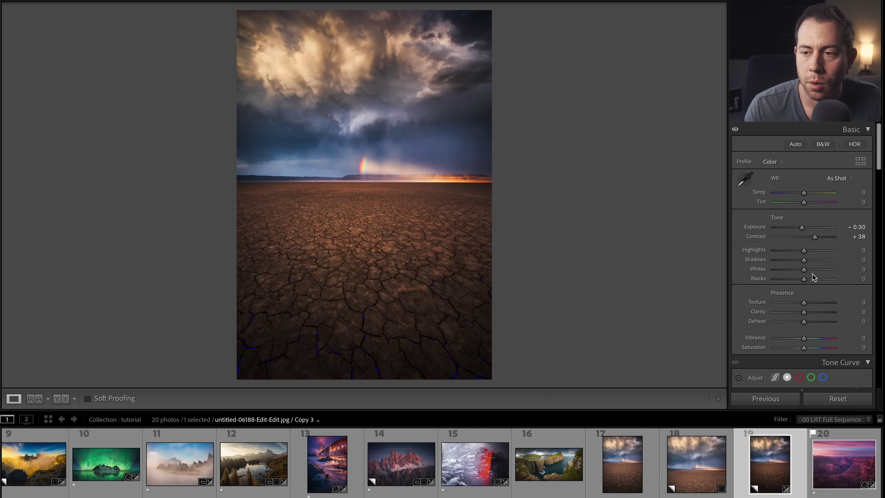
{"action": "left_click_drag", "start_coordinate": [804, 269], "coordinate": [812, 269]}
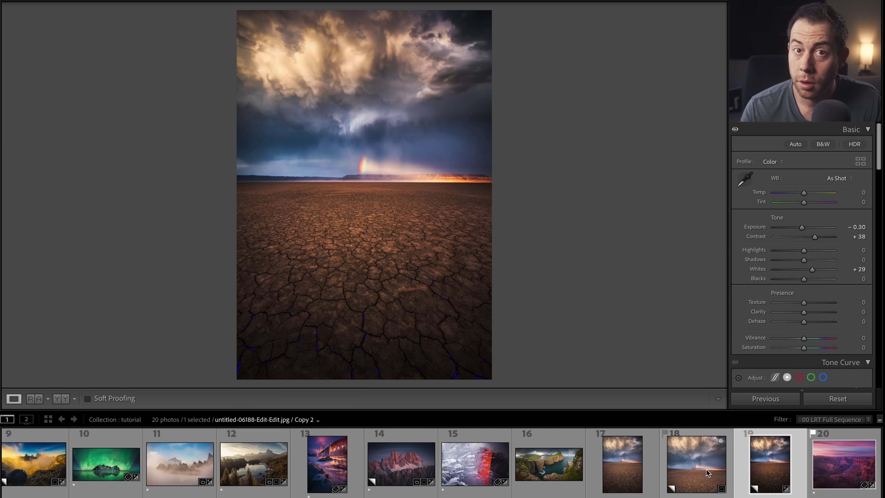
- Open the original cracked desert photo in the Crop tool and cycle through the composition guide overlays, ending on the grid
{"action": "key", "text": "Left"}
{"action": "key", "text": "Left"}
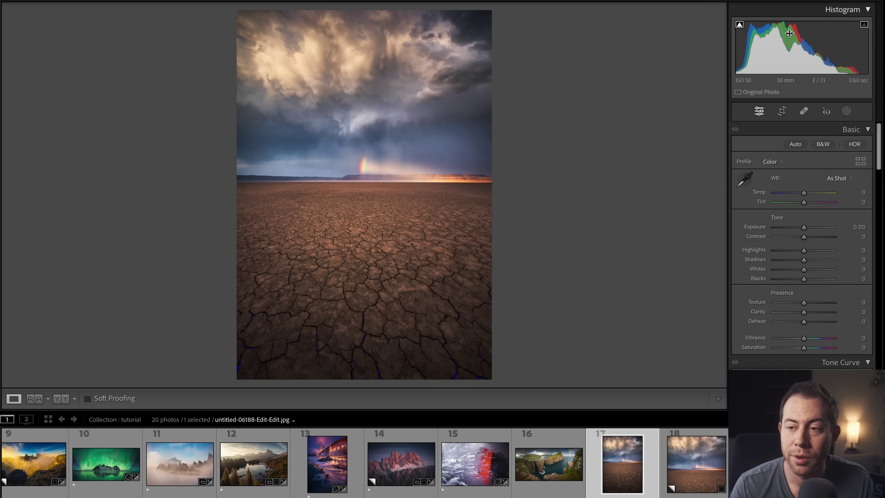
{"action": "left_click", "coordinate": [783, 112]}
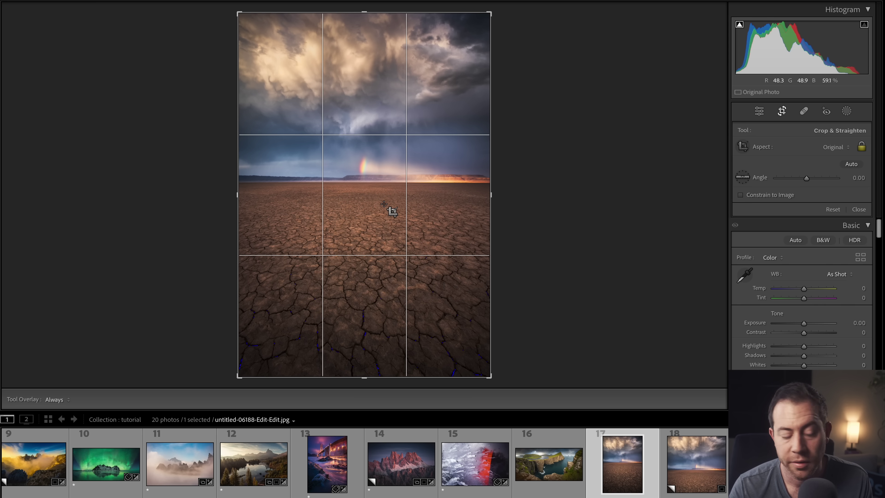
{"action": "key", "text": "o"}
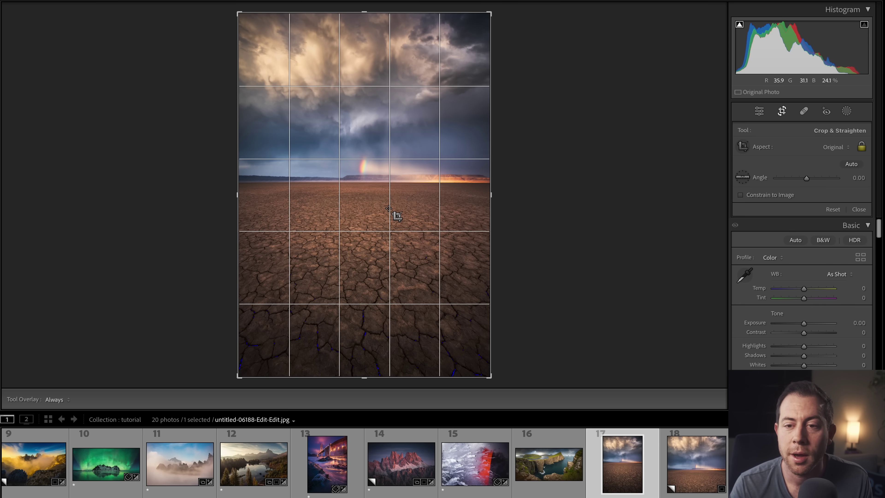
{"action": "key", "text": "o"}
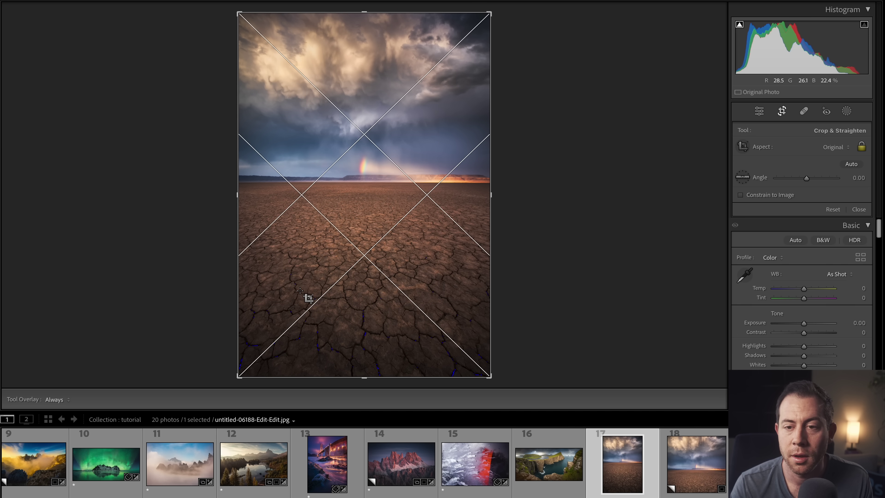
{"action": "key", "text": "o"}
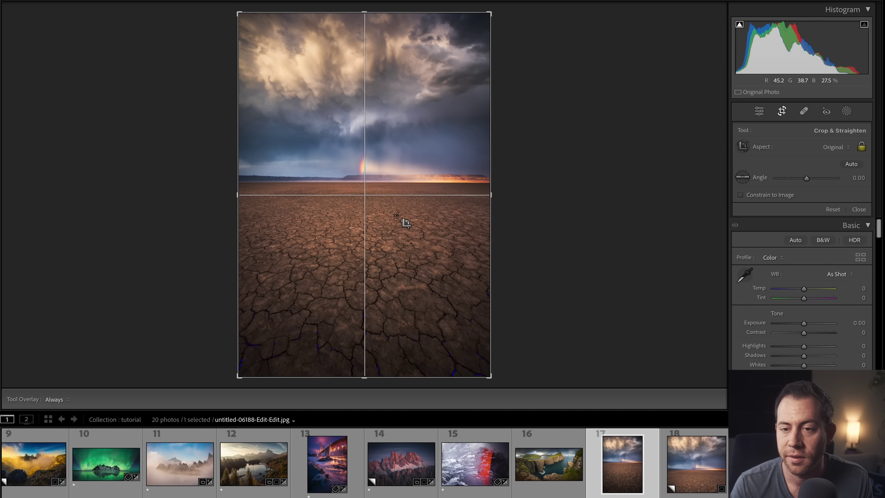
{"action": "key", "text": "o"}
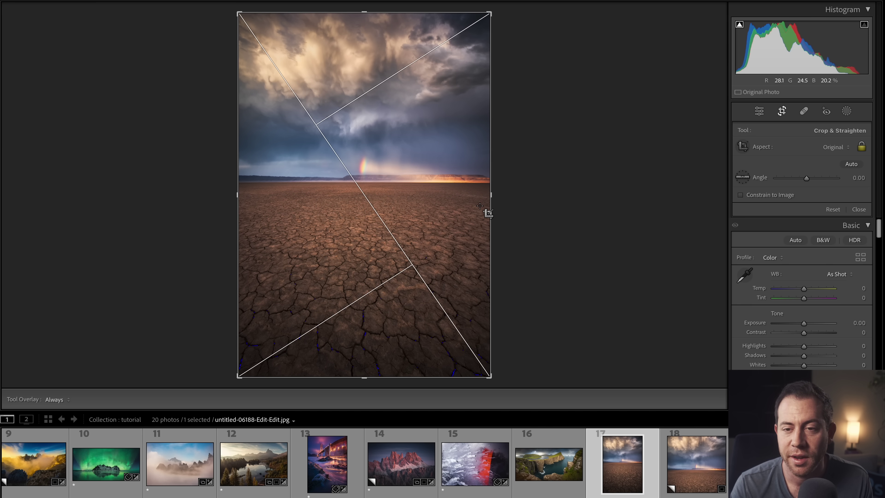
{"action": "key", "text": "o"}
{"action": "key", "text": "o"}
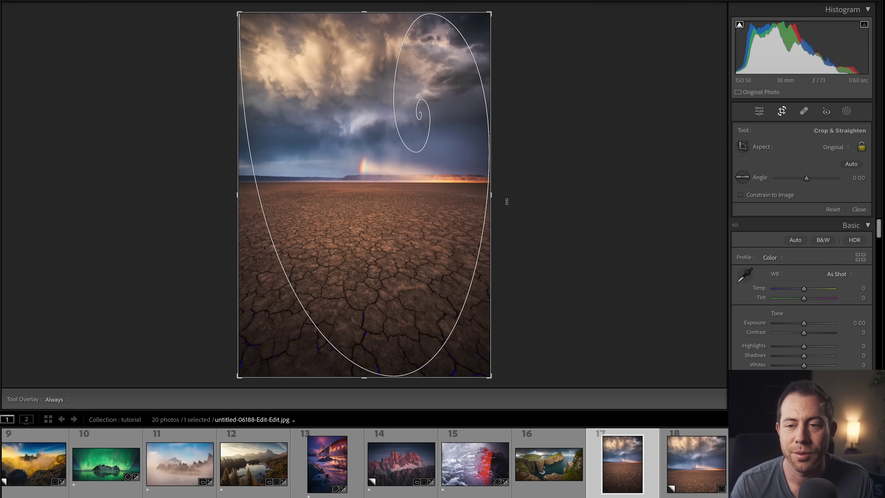
{"action": "key", "text": "o"}
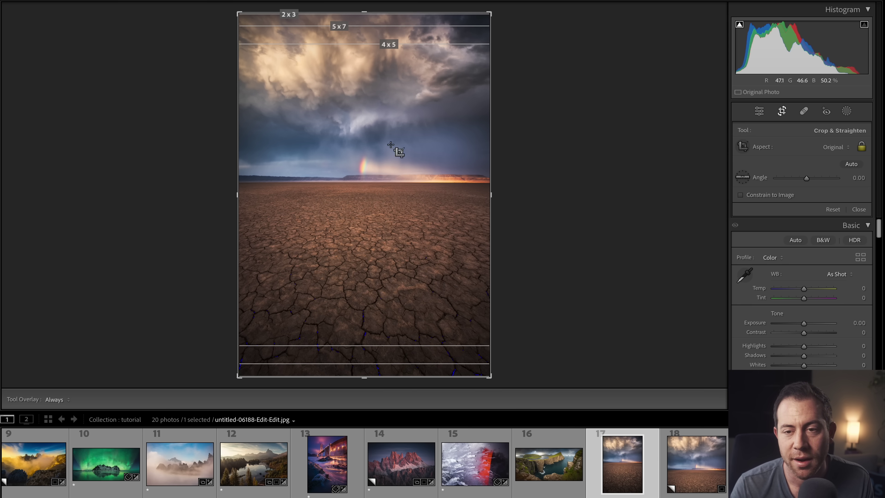
{"action": "key", "text": "o"}
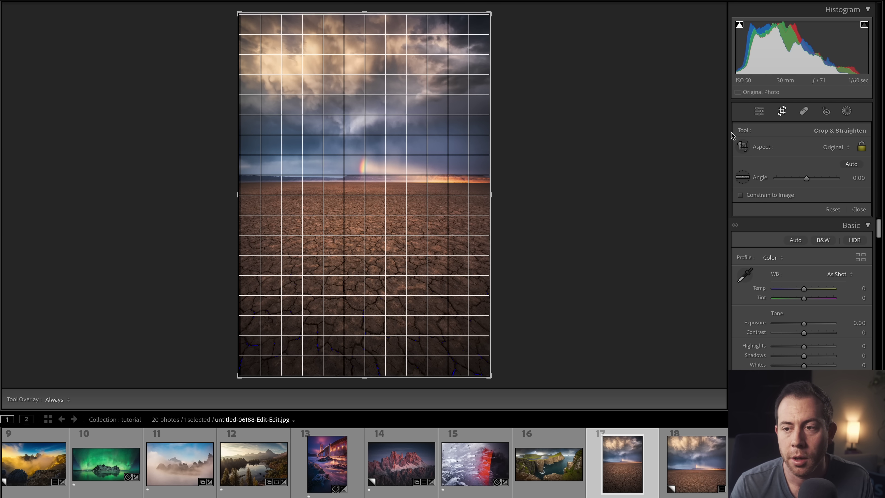
- Tilt the desert photo to an angle of about 3.38, then straighten it along the horizon to -0.38 and apply the crop
{"action": "left_click_drag", "start_coordinate": [517, 166], "coordinate": [510, 174]}
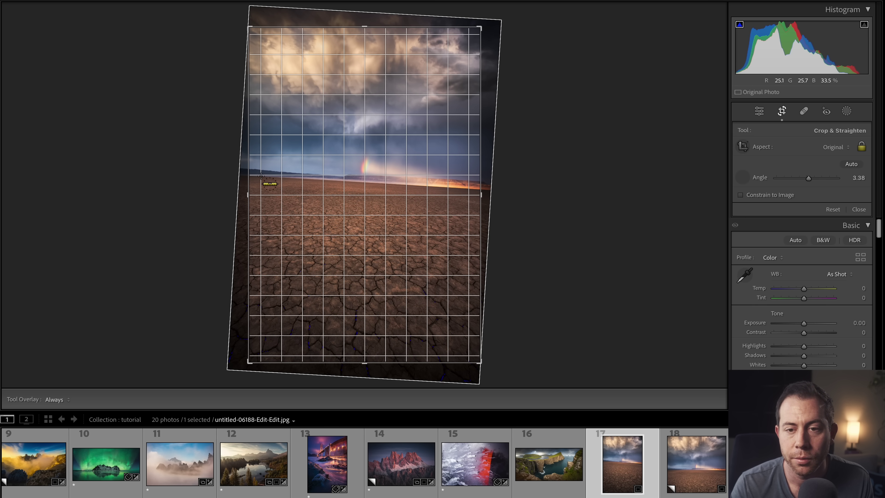
{"action": "left_click_drag", "start_coordinate": [245, 175], "coordinate": [484, 189]}
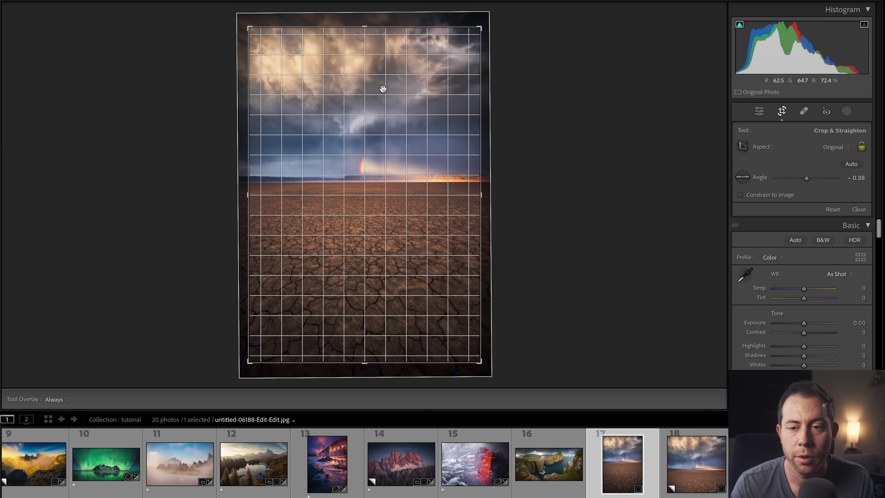
{"action": "key", "text": "Return"}
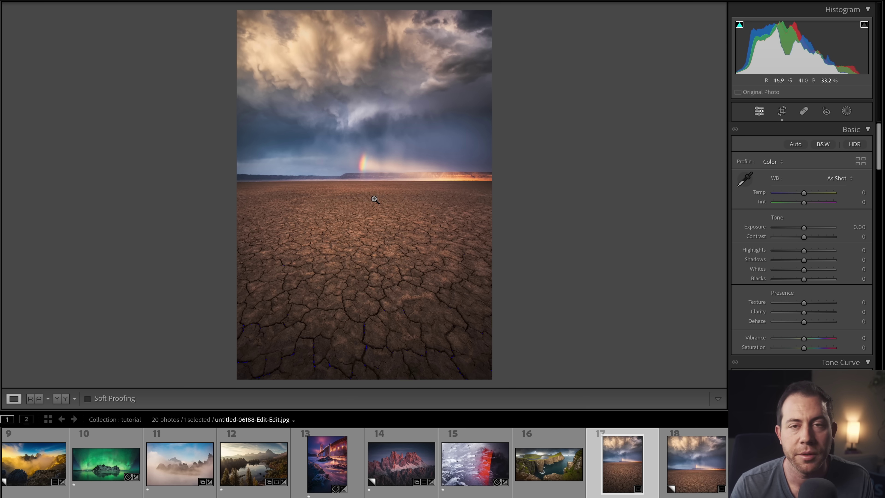
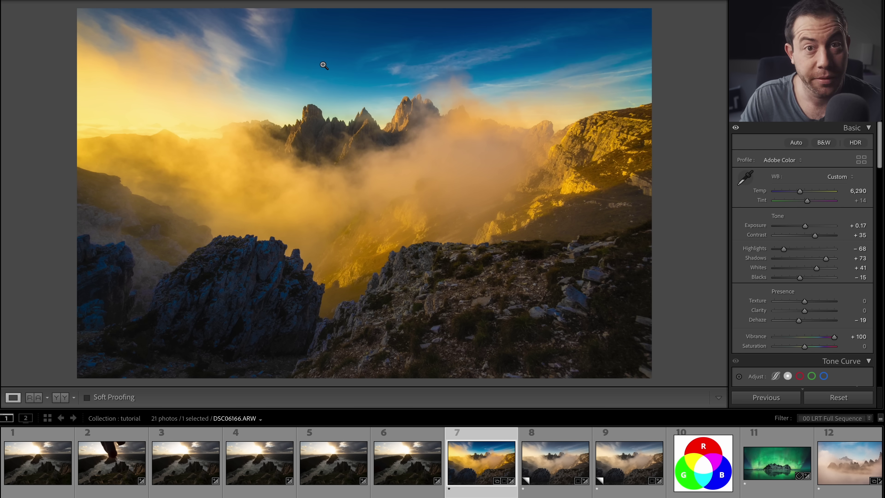
- Raise the Calibration saturation of the Blue, Green and Red Primary to +100 on the foggy mountain photo
{"action": "left_click", "coordinate": [817, 401]}
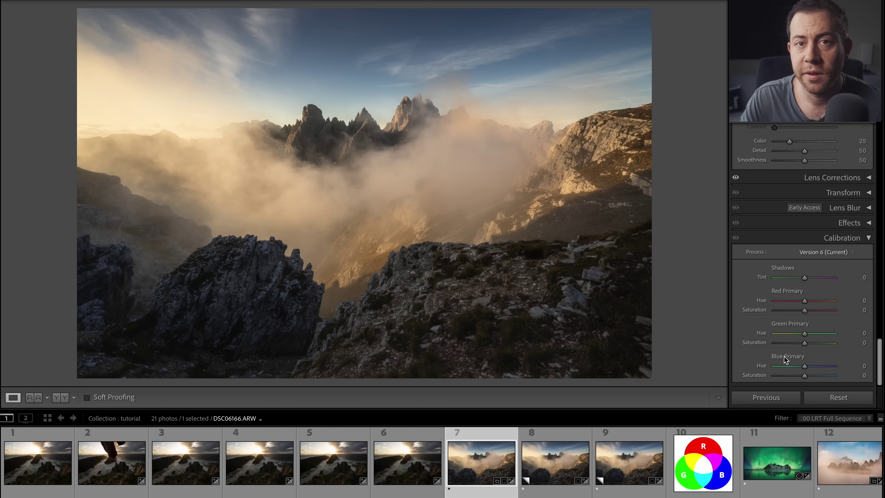
{"action": "left_click_drag", "start_coordinate": [805, 375], "coordinate": [836, 374]}
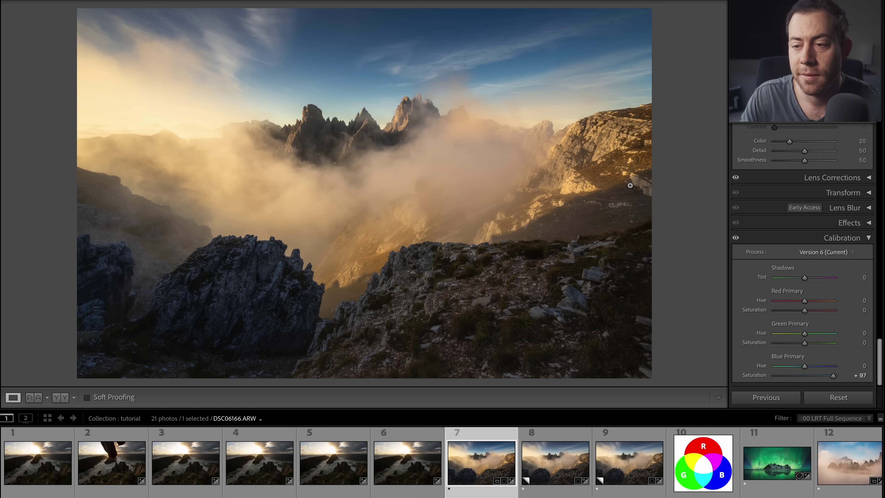
{"action": "mouse_move", "coordinate": [805, 343]}
{"action": "left_mouse_down"}
{"action": "mouse_move", "coordinate": [823, 343]}
{"action": "mouse_move", "coordinate": [810, 344]}
{"action": "left_mouse_up"}
{"action": "mouse_move", "coordinate": [804, 311]}
{"action": "left_mouse_down"}
{"action": "mouse_move", "coordinate": [830, 311]}
{"action": "mouse_move", "coordinate": [809, 311]}
{"action": "left_mouse_up"}
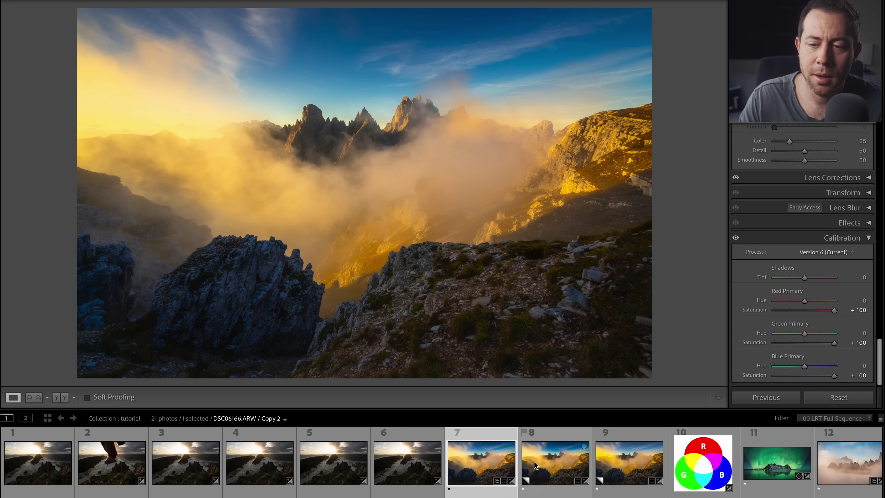
- Compare the color of the mountain photo's two virtual copies and return to the original photo
{"action": "left_click", "coordinate": [553, 465]}
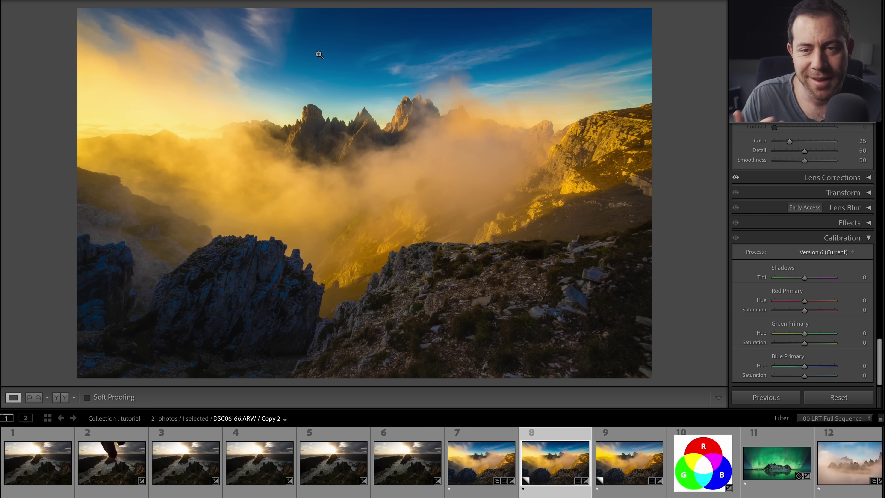
{"action": "left_click", "coordinate": [623, 474]}
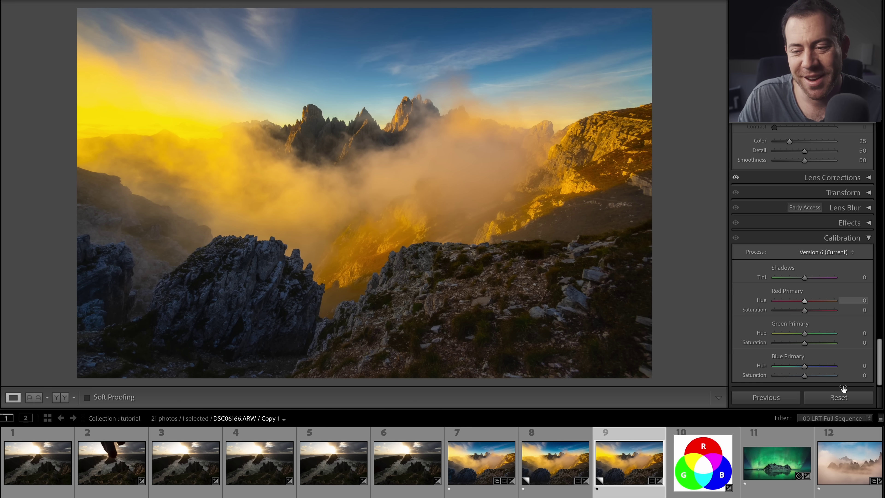
{"action": "key", "text": "Left"}
{"action": "key", "text": "Left"}
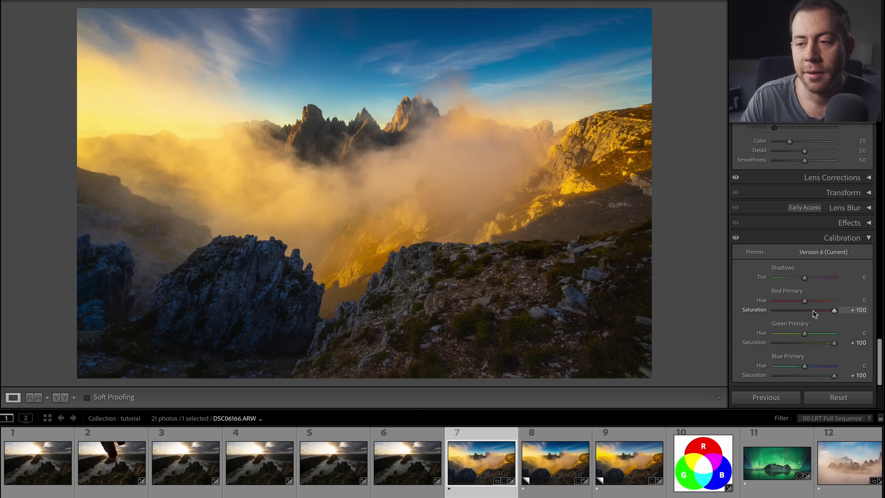
- Set the mountain photo's Calibration saturation to +30 for Red Primary, +24 for Green Primary and +86 for Blue Primary
{"action": "left_click", "coordinate": [811, 310]}
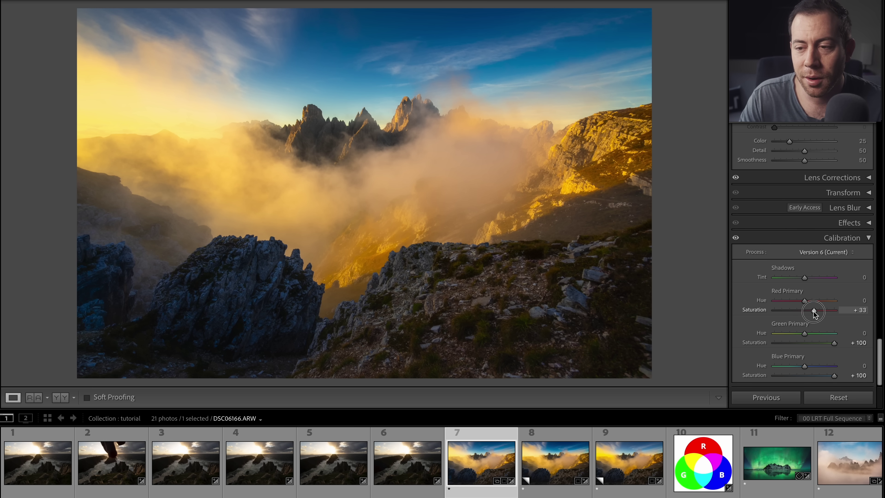
{"action": "left_click", "coordinate": [810, 343]}
{"action": "left_click_drag", "start_coordinate": [826, 375], "coordinate": [827, 376]}
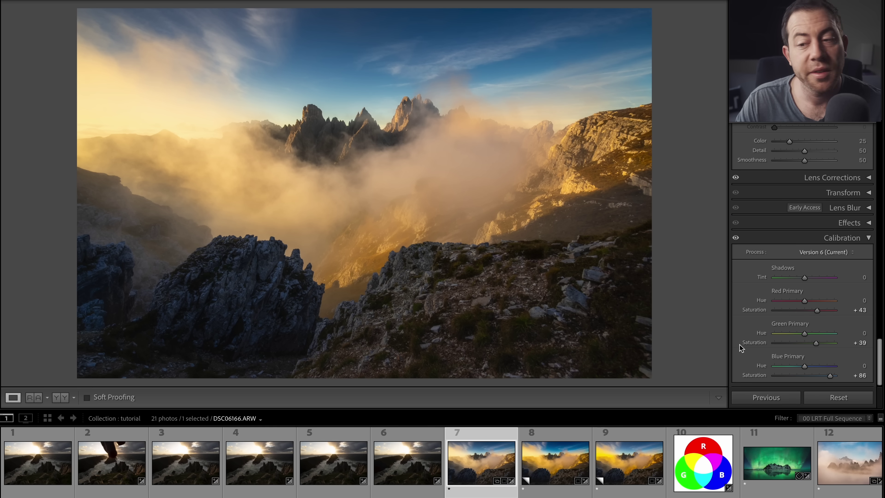
{"action": "left_click_drag", "start_coordinate": [739, 344], "coordinate": [743, 344]}
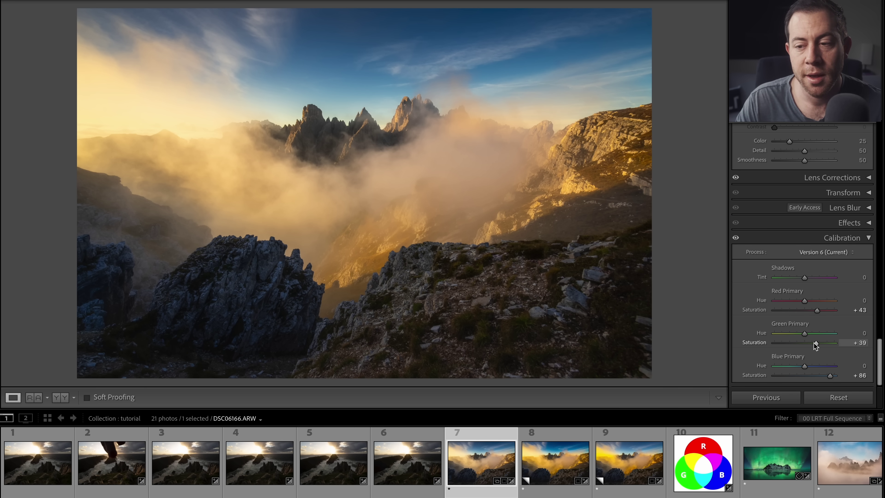
{"action": "left_click_drag", "start_coordinate": [812, 344], "coordinate": [811, 343]}
{"action": "left_click_drag", "start_coordinate": [814, 309], "coordinate": [812, 310]}
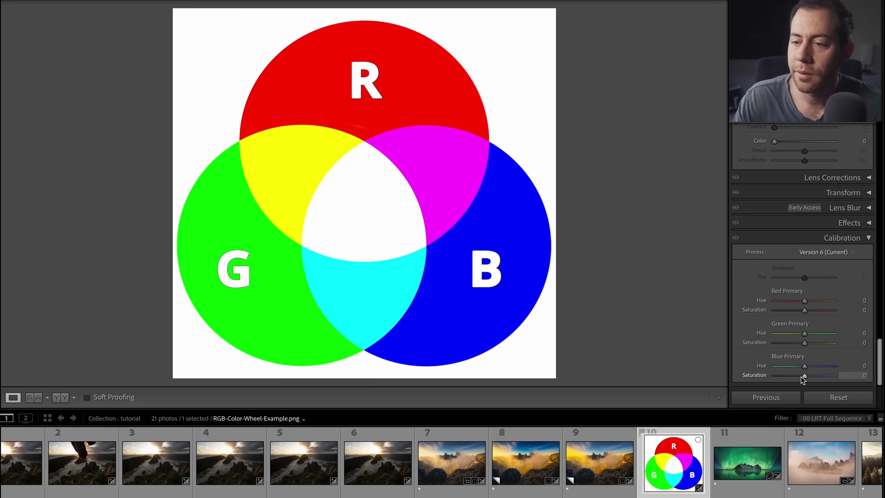
- Try shifting the Blue Primary hue on the RGB color wheel example image
{"action": "mouse_move", "coordinate": [805, 366]}
{"action": "left_mouse_down"}
{"action": "mouse_move", "coordinate": [778, 369]}
{"action": "mouse_move", "coordinate": [835, 370]}
{"action": "mouse_move", "coordinate": [802, 366]}
{"action": "left_mouse_up"}
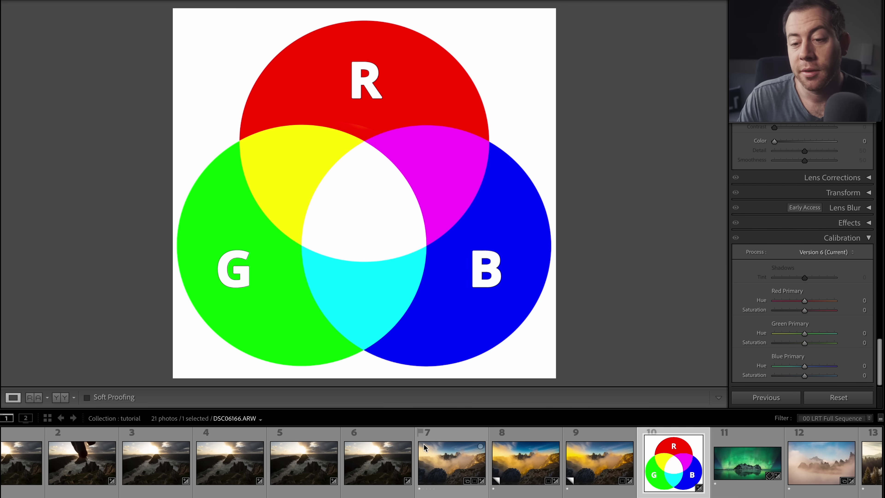
- On the foggy mountain photo, set the Calibration hue to -17 for Blue Primary, +27 for Green Primary and -14 for Red Primary
{"action": "left_click", "coordinate": [443, 466]}
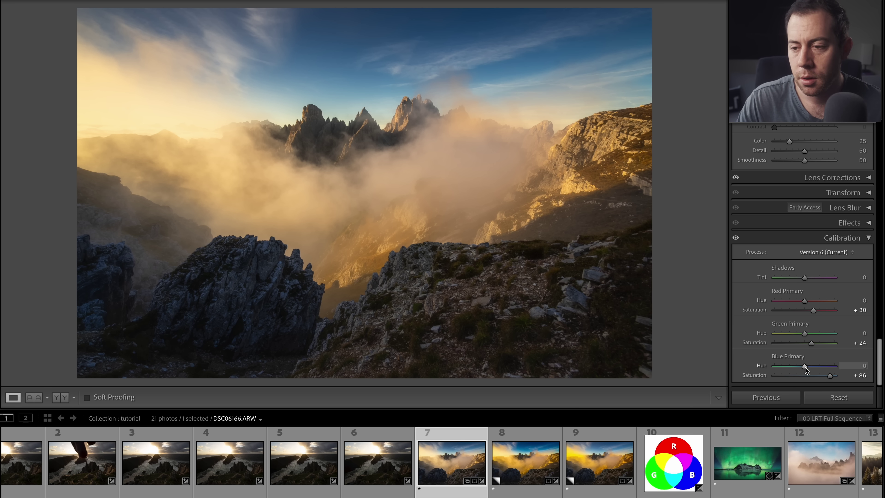
{"action": "left_click_drag", "start_coordinate": [804, 366], "coordinate": [793, 366]}
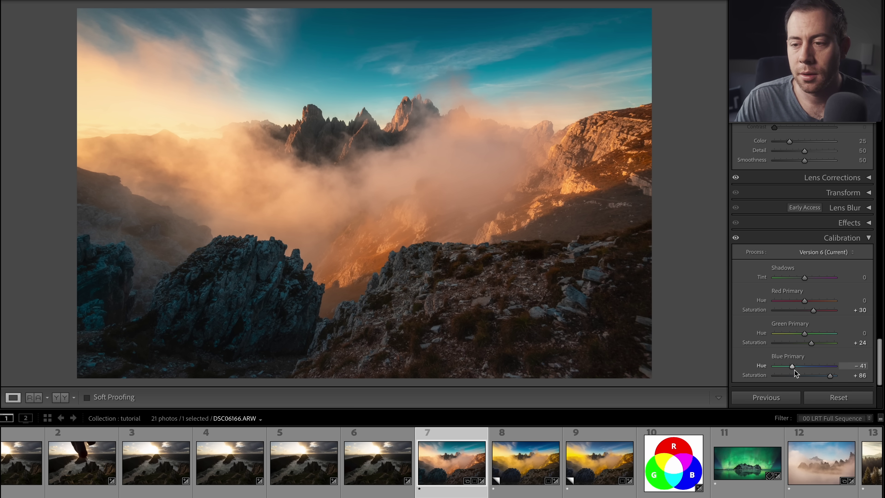
{"action": "left_click_drag", "start_coordinate": [793, 366], "coordinate": [814, 367]}
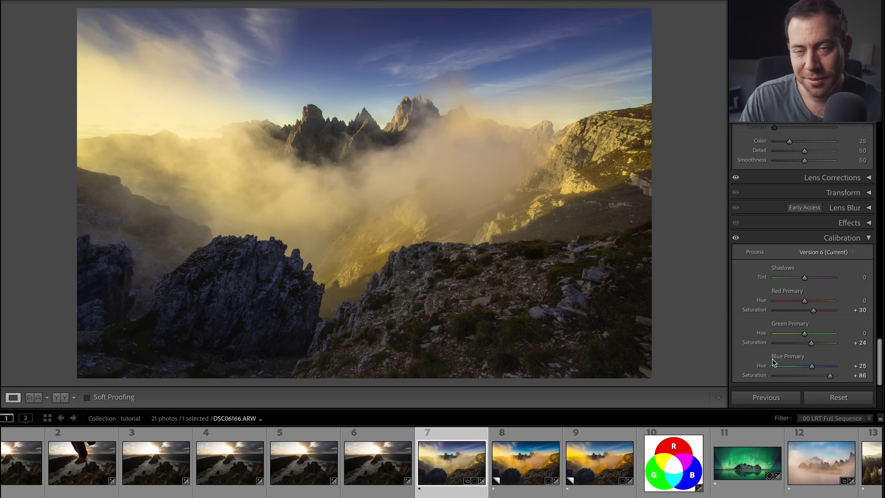
{"action": "left_click_drag", "start_coordinate": [810, 367], "coordinate": [800, 369]}
{"action": "mouse_move", "coordinate": [804, 333]}
{"action": "left_mouse_down"}
{"action": "mouse_move", "coordinate": [831, 335]}
{"action": "mouse_move", "coordinate": [813, 335]}
{"action": "left_mouse_up"}
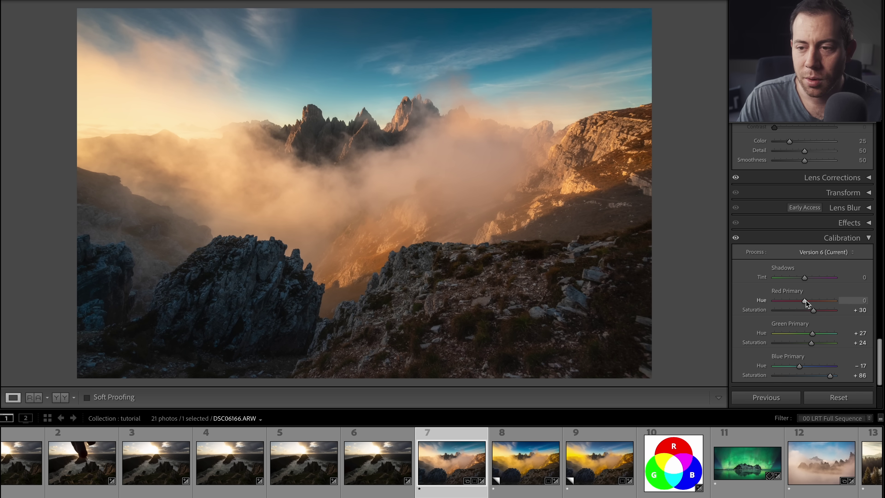
{"action": "left_click_drag", "start_coordinate": [806, 300], "coordinate": [800, 301]}
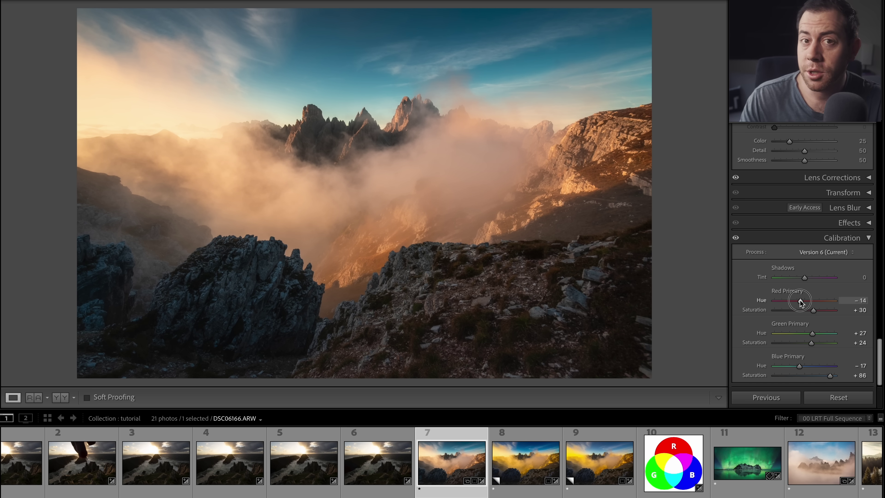